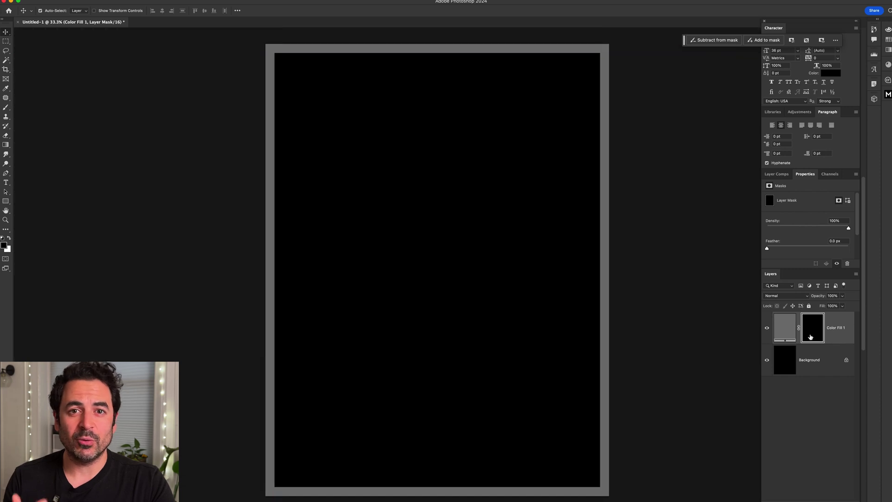
Group the gray border's color fill layer, name the group BLEED and collapse it.
key("super+g")
left_click_drag(771, 274, 651, 153)
double_click(677, 194)
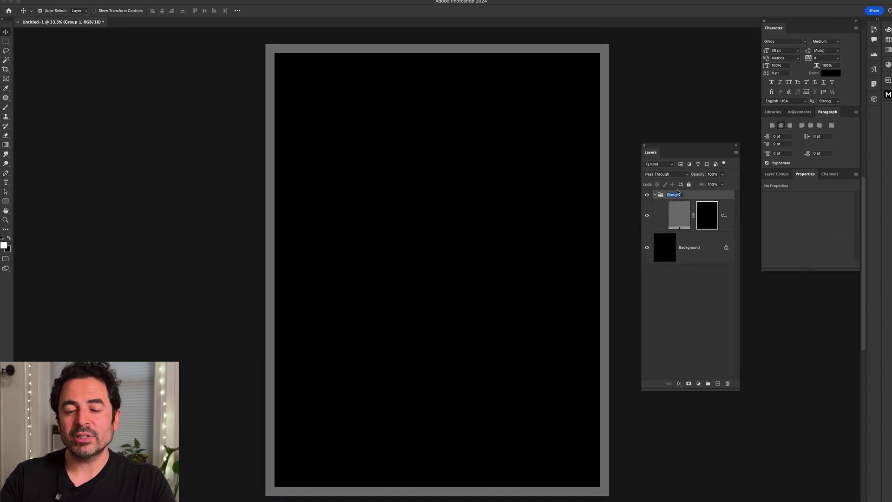
left_click(655, 195)
Convert the locked Background into a layer named BACKGROUND and place it in a BACKGROUND group.
left_click(687, 215)
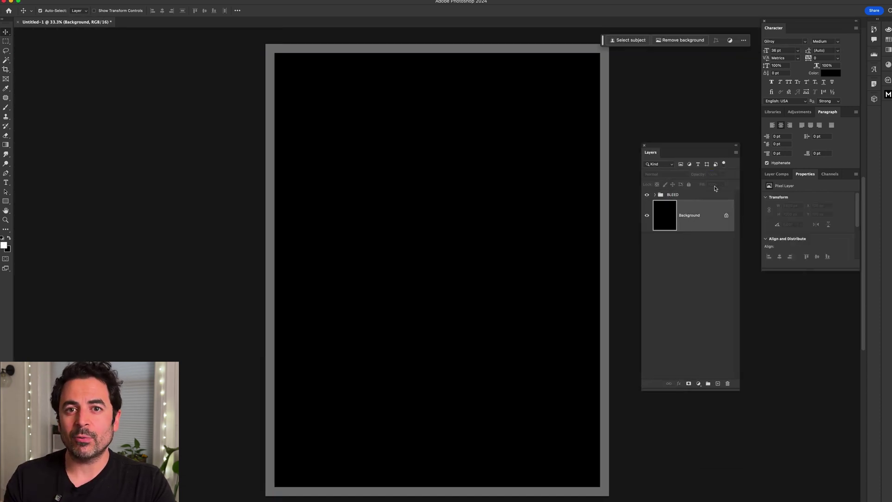
double_click(709, 213)
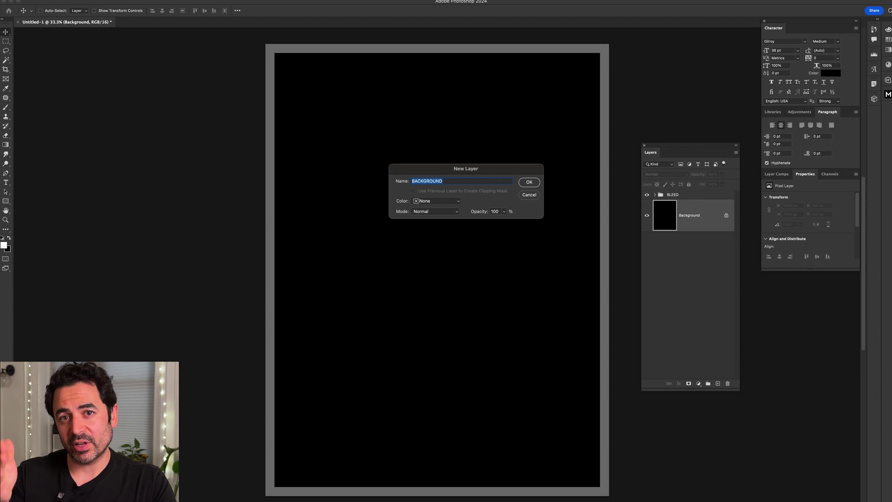
key("Return")
key("super+g")
left_click(708, 230)
Add a solid color fill layer above the black layer in the BACKGROUND group.
left_click(699, 384)
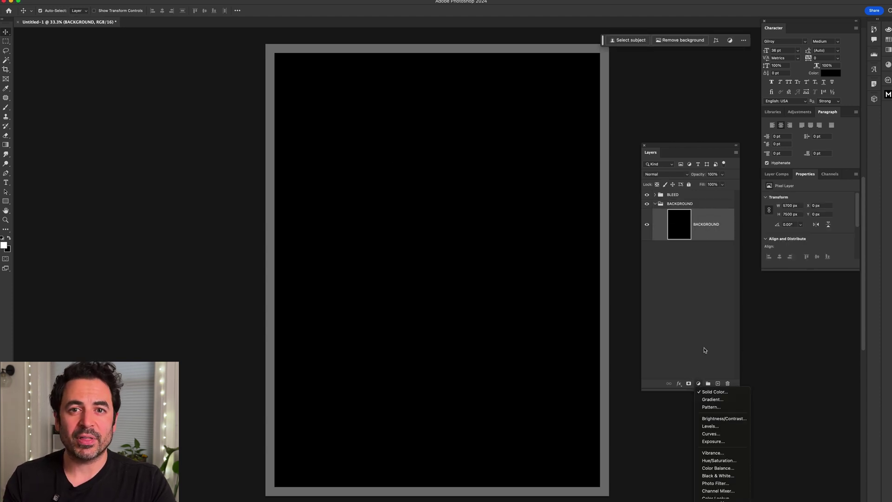
left_click(713, 392)
left_click(633, 295)
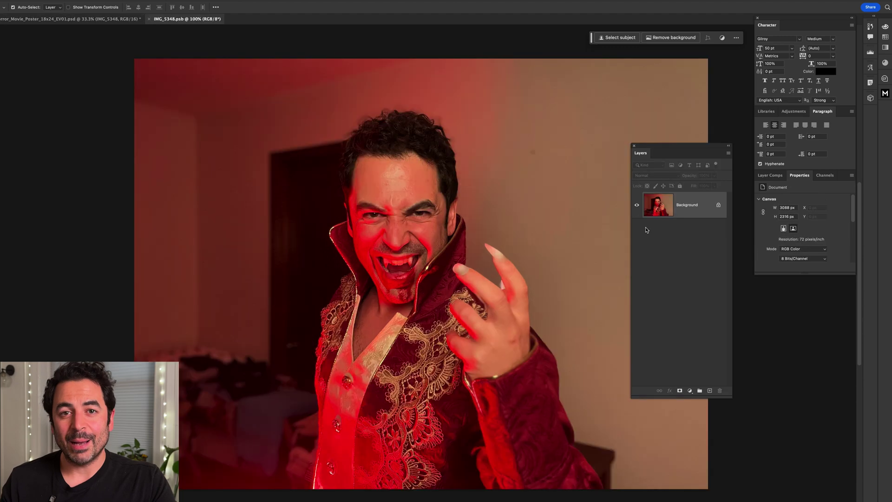
Lasso loosely around the vampire with a 12 px feather and copy the selection to a new layer.
key("l")
left_click_drag(558, 445, 488, 232)
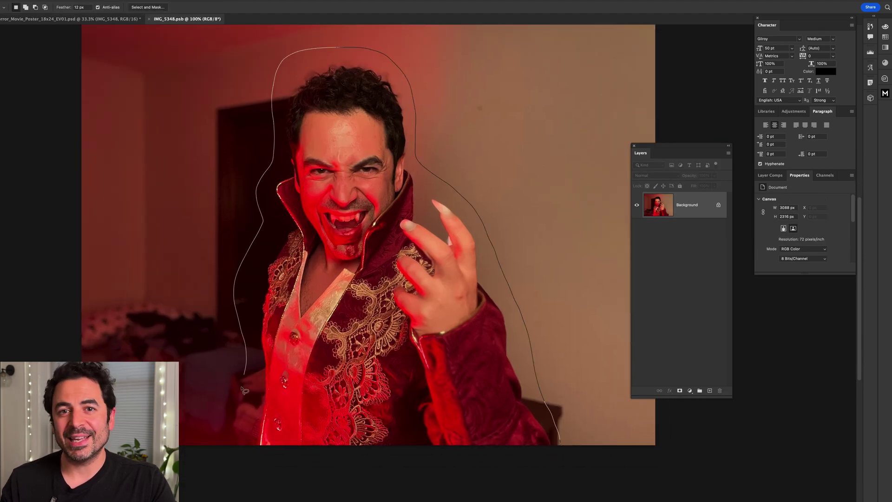
key("ctrl+j")
Select the vampire on the copied layer, refine the hair and costume edges in Select and Mask, and output to a layer mask.
left_click(310, 7)
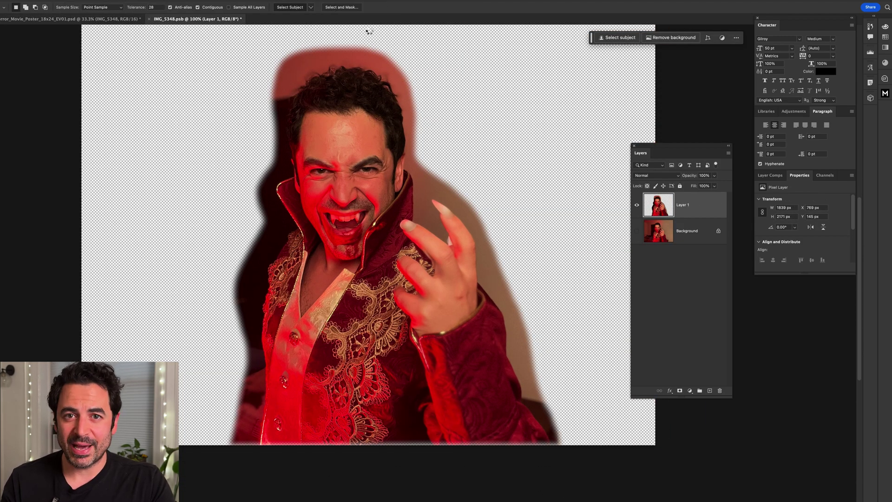
left_click(339, 7)
key("super+plus")
key("super+plus")
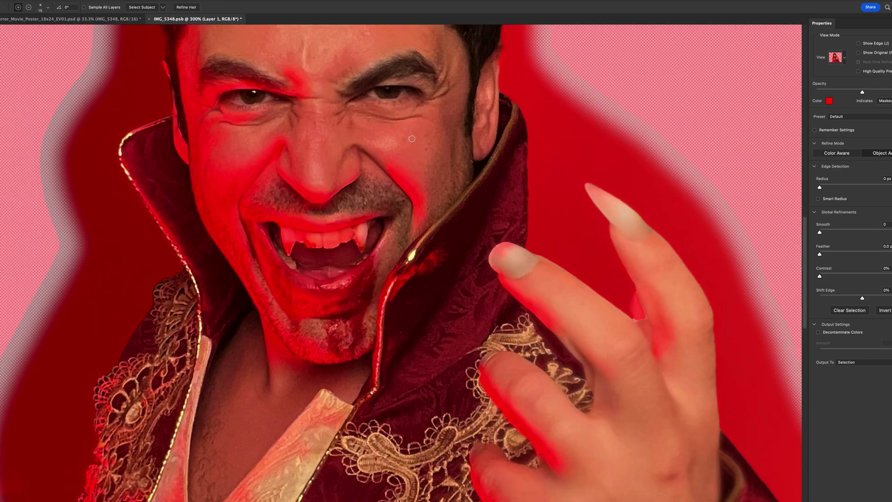
left_click_drag(471, 173, 292, 367)
left_click_drag(273, 59, 280, 157)
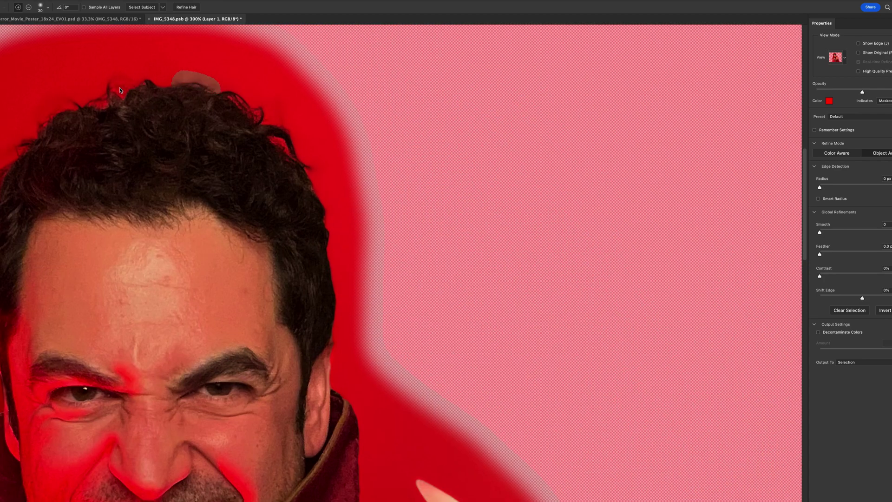
left_click_drag(119, 91, 228, 75)
left_click_drag(119, 258, 321, 75)
left_click_drag(259, 390, 329, 140)
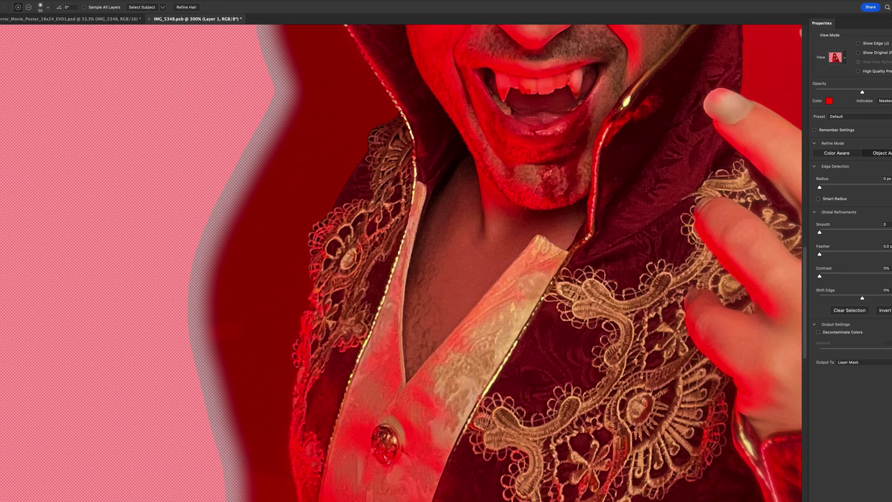
key("Return")
Add a color-filled layer directly above the Background and ready the Brush tool on the vampire cutout layer.
left_click(690, 230)
key("super+shift+alt+n")
key("alt+BackSpace")
left_click(696, 205)
key("b")
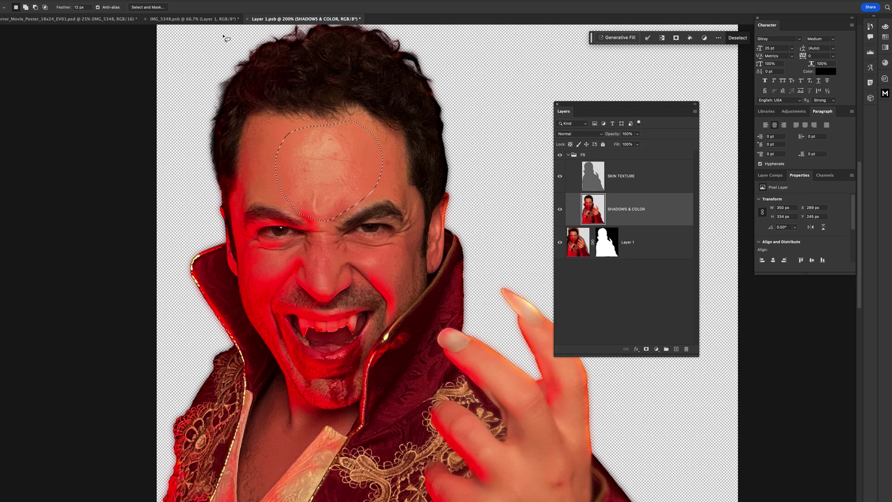
Preview the forehead selection as a quick mask and smooth it on the SHADOWS & COLOR layer with a 5.4-pixel Gaussian Blur.
key("q")
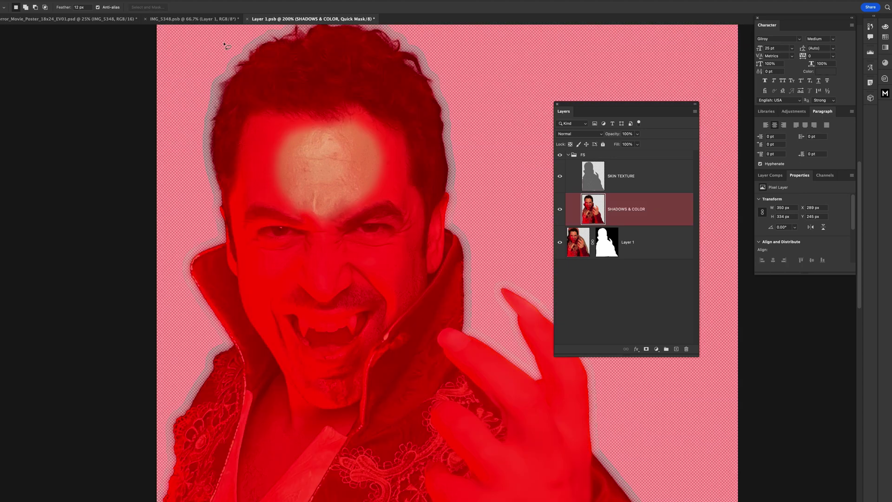
key("q")
left_click(162, 0)
mouse_move(179, 82)
left_click(283, 107)
left_click_drag(630, 200, 619, 200)
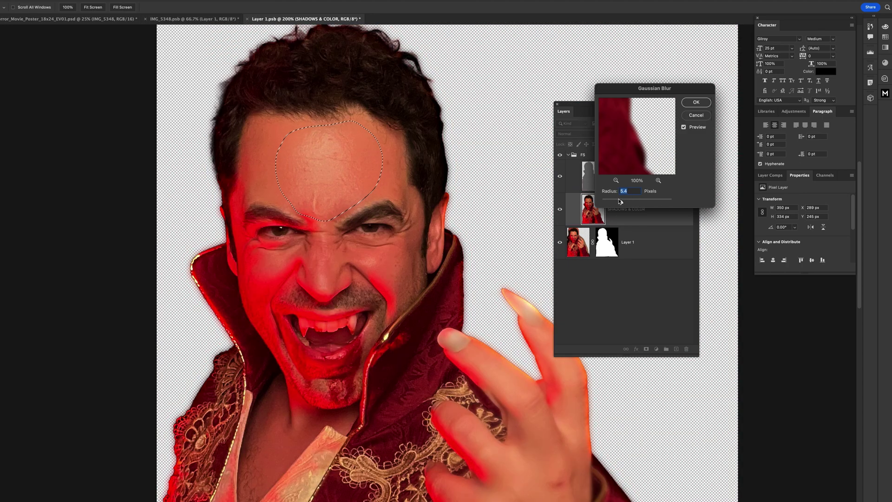
left_click(696, 102)
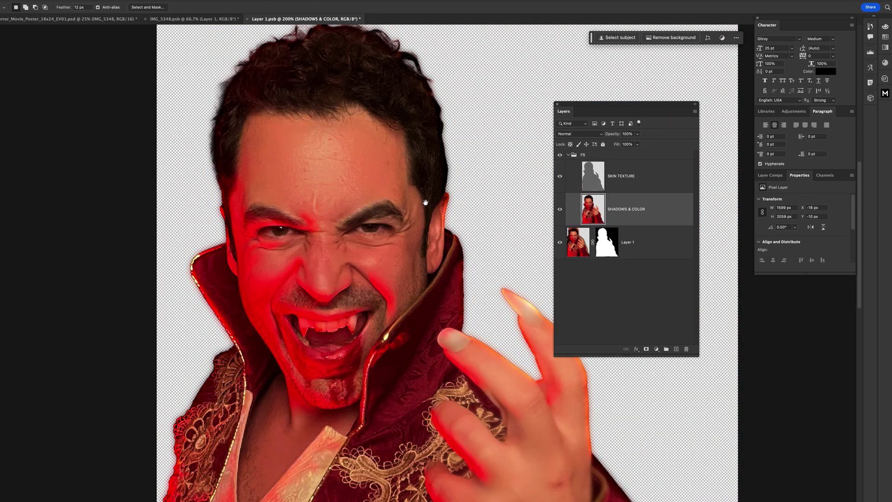
Lasso the temple and cheek beside the vampire's ear on the SHADOWS & COLOR layer and open Gaussian Blur.
key("l")
mouse_move(389, 148)
left_mouse_down()
mouse_move(382, 176)
mouse_move(390, 151)
left_mouse_up()
left_click(163, 1)
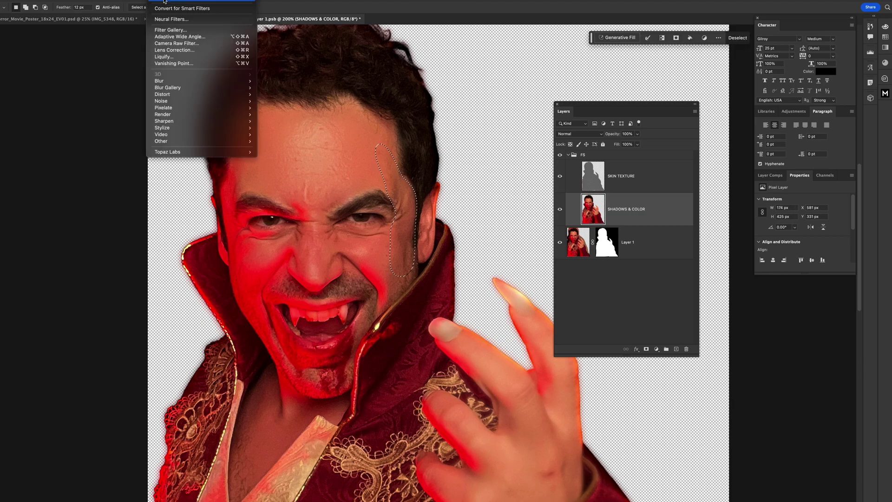
mouse_move(179, 81)
left_click(284, 106)
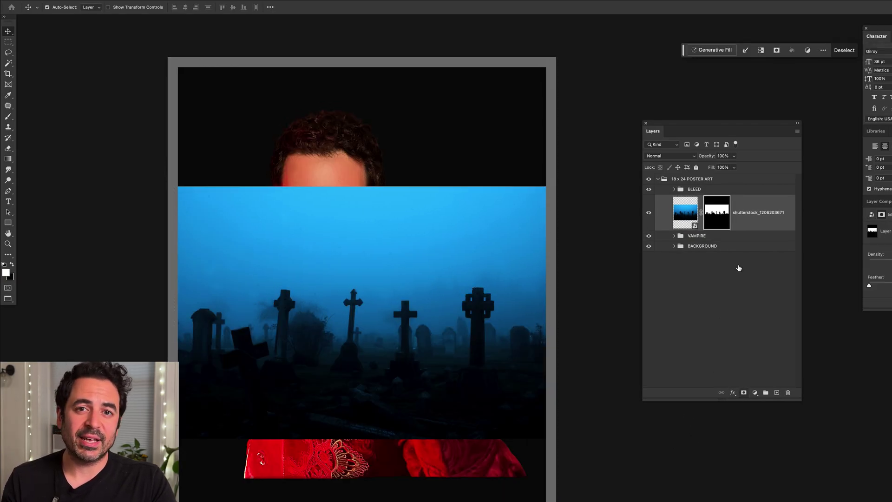
Clip a Black & White adjustment to the graveyard photo and sharpen it with Unsharp Mask at 93% amount, 79.7 px radius and threshold 73.
left_click(771, 497, "alt")
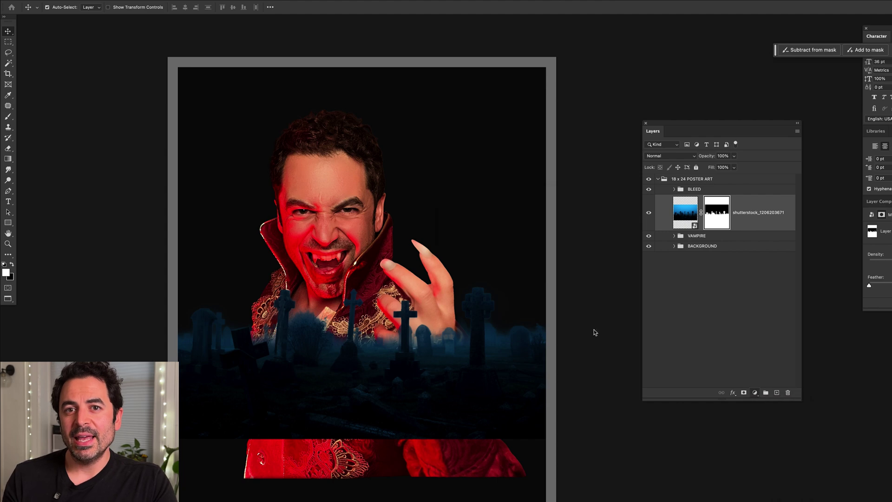
left_click(599, 212)
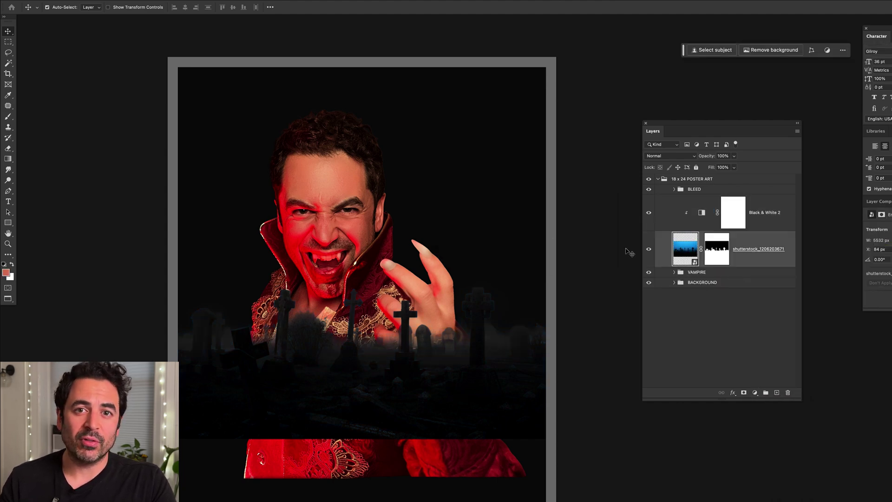
left_click(182, 0)
left_click(215, 4)
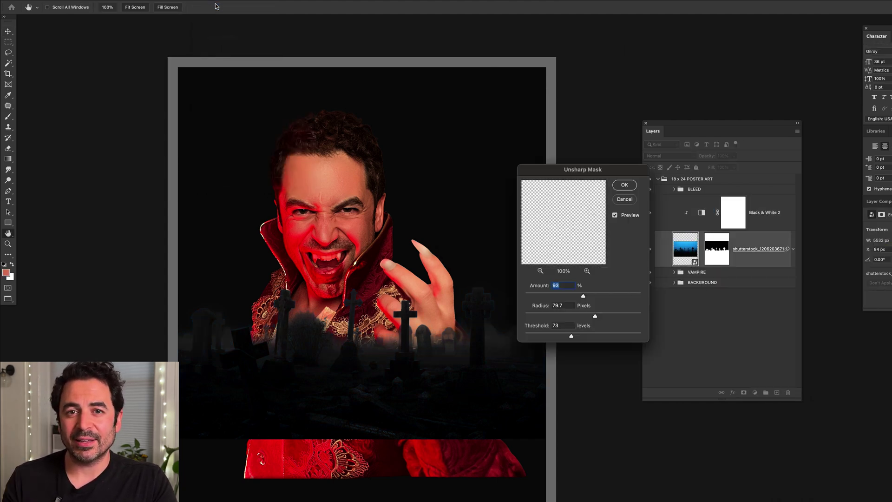
key("Escape")
Clip a dark red solid color fill to the graveyard photo and group the photo with its adjustment layers.
left_click(755, 393)
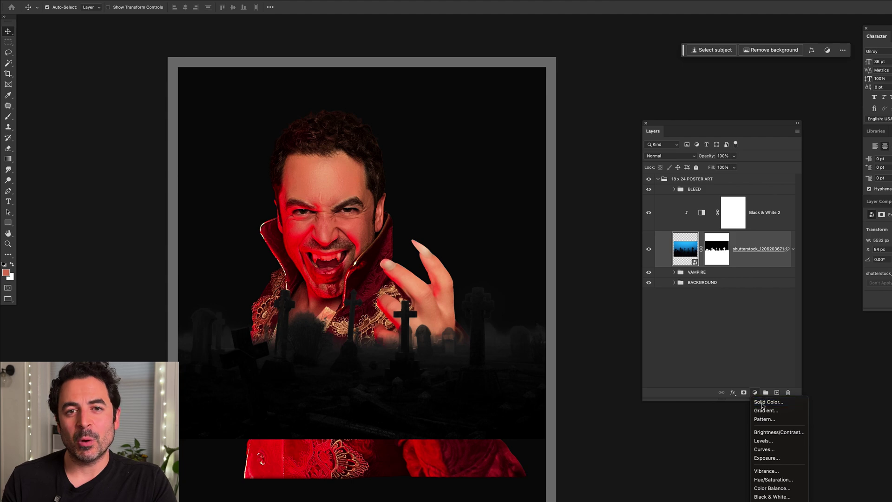
left_click(753, 385)
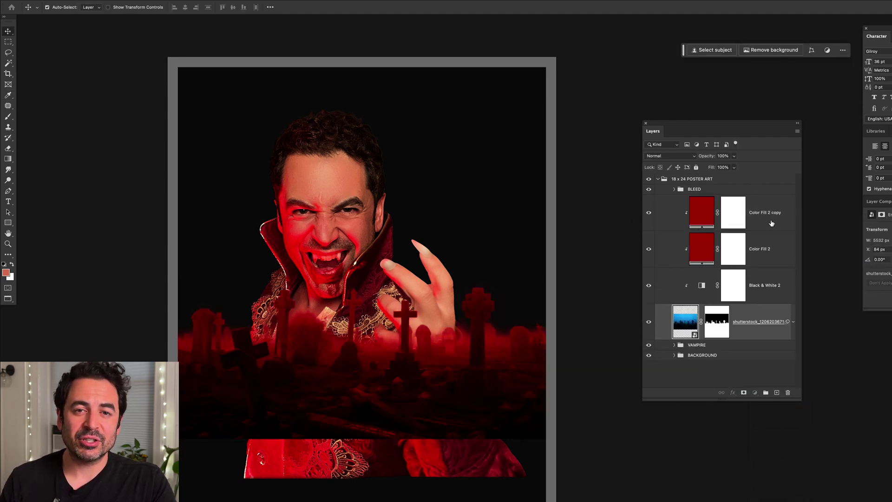
left_click(771, 223, "shift")
key("super+g")
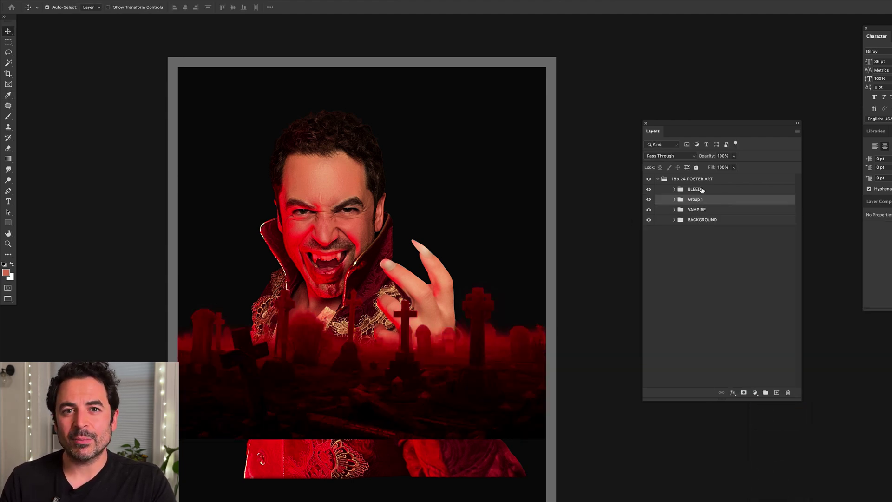
Transform the graveyard group, moving it lower on the poster.
key("super+t")
left_click_drag(506, 396, 505, 446)
key("Return")
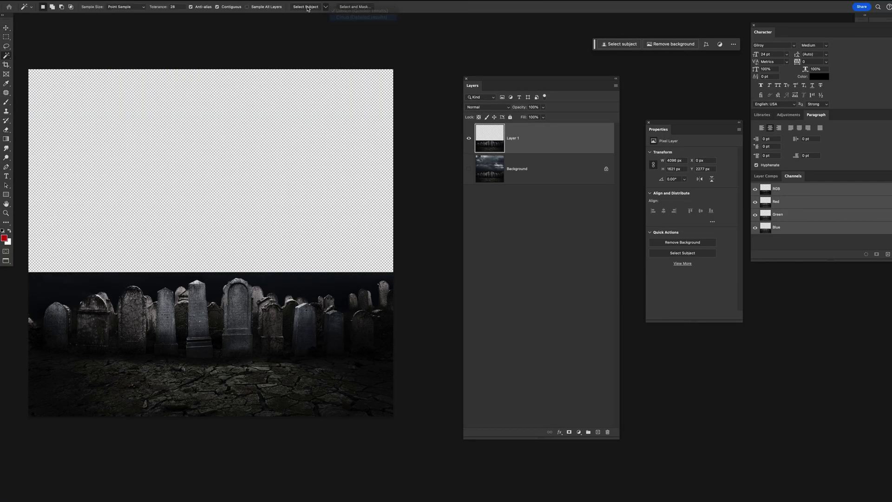
Add the ground below the tombstones to the selection with the Rectangular Marquee tool.
mouse_move(361, 335)
left_mouse_down()
mouse_move(428, 327)
mouse_move(422, 309)
mouse_move(99, 416)
left_mouse_up()
key("m")
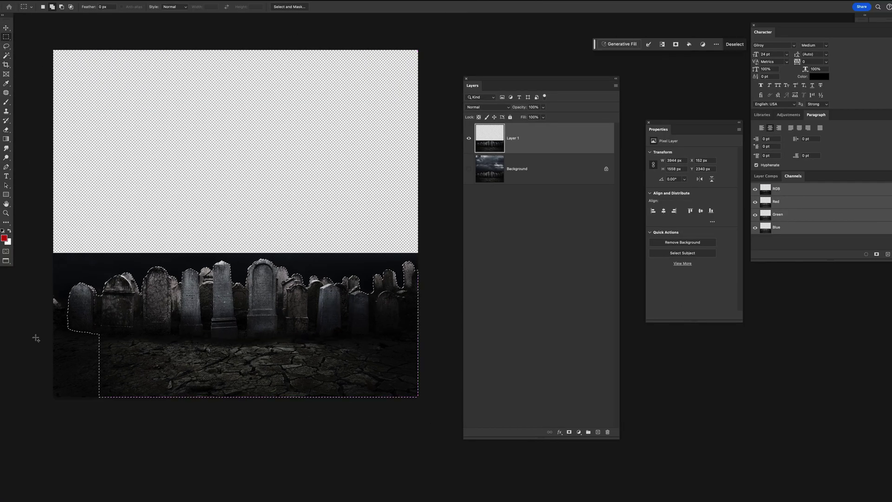
left_click_drag(75, 308, 37, 416)
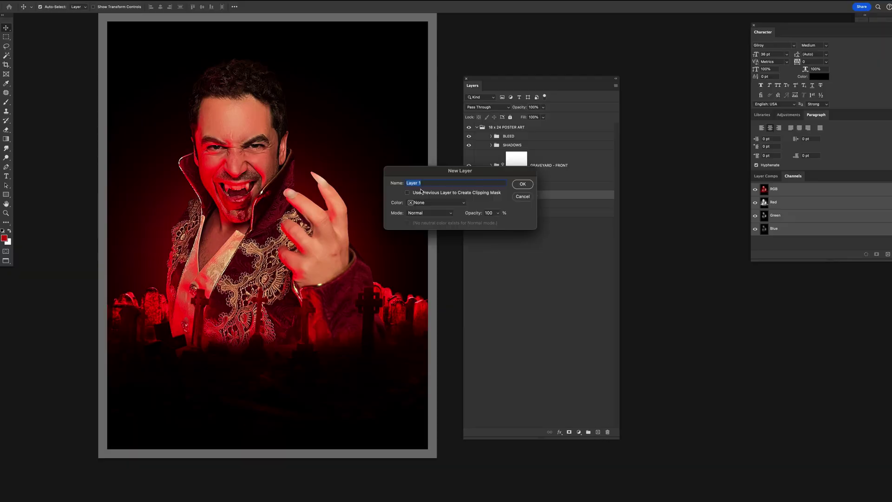
Create a new Normal-mode layer clipped to the GRAVEYARD - BACK group.
key("Return")
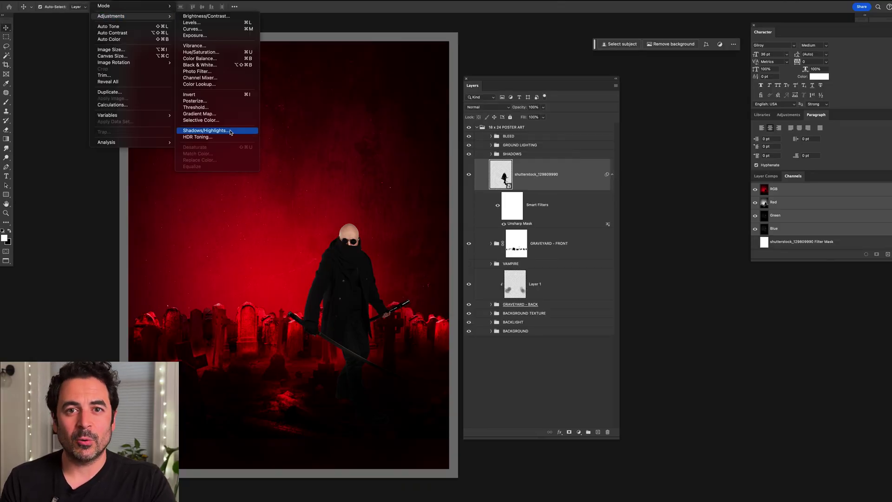
Apply Shadows/Highlights to the vampire hunter with a 24% shadows amount, 0% highlights tone and 0 px highlights radius.
left_click(228, 132)
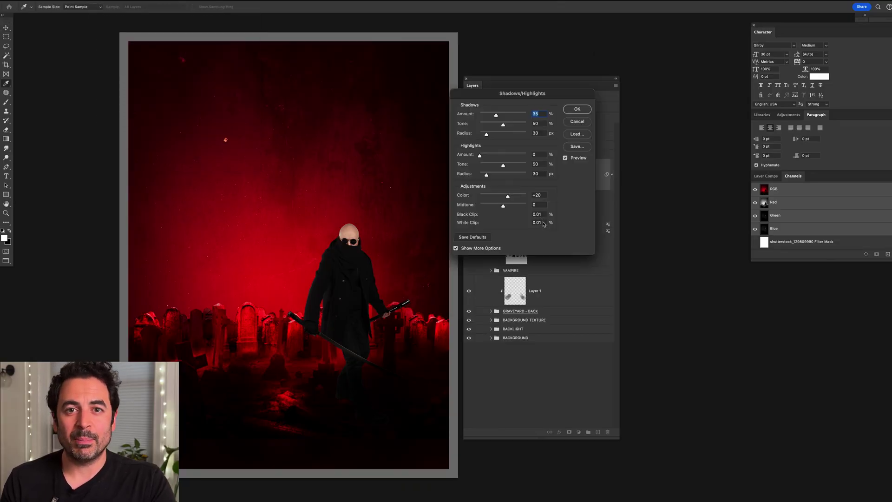
left_click_drag(503, 166, 479, 166)
left_click_drag(486, 175, 479, 176)
left_click_drag(496, 115, 491, 116)
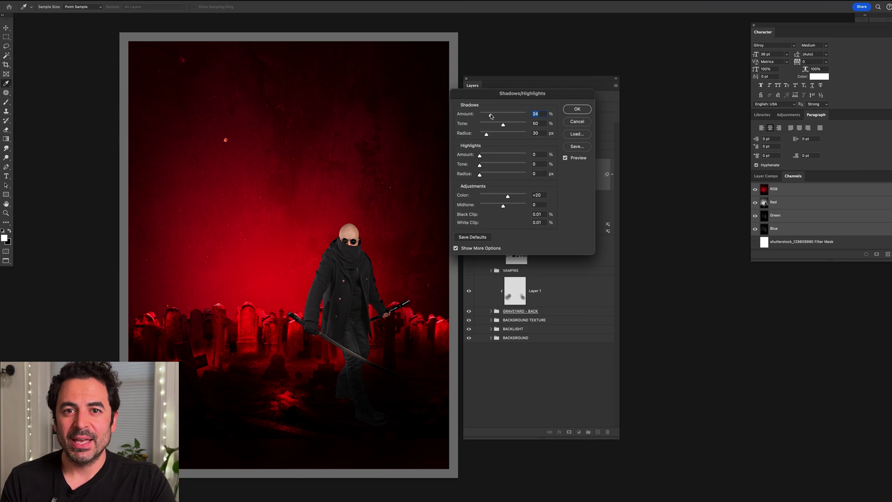
key("Return")
Ready the Brush tool for masking the vampire hunter and collapse the VAMPIRE HUNTER group.
left_click(517, 204)
key("b")
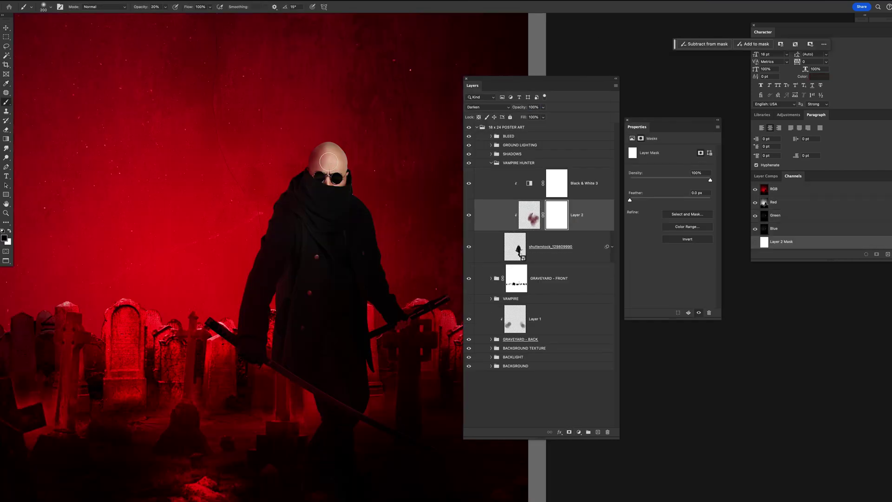
left_click(491, 163)
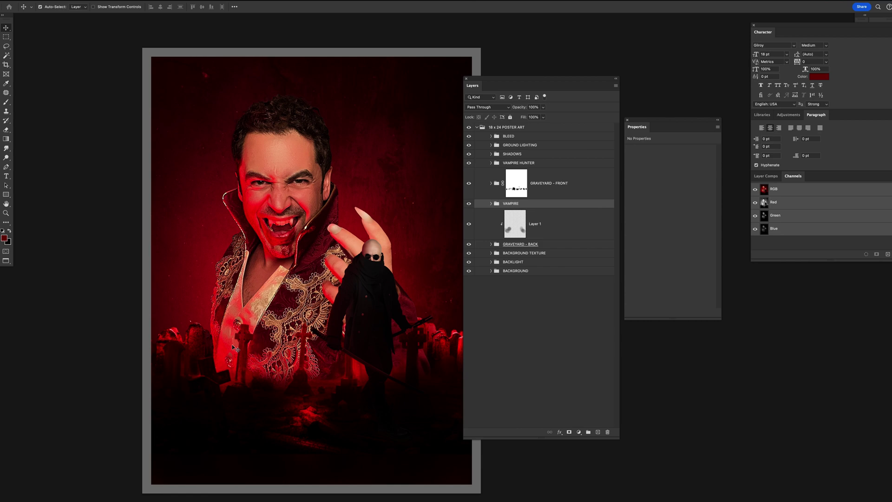
Scale down the VAMPIRE group and draw a clipped black-to-transparent gradient over the vampire's lower body.
key("ctrl+t")
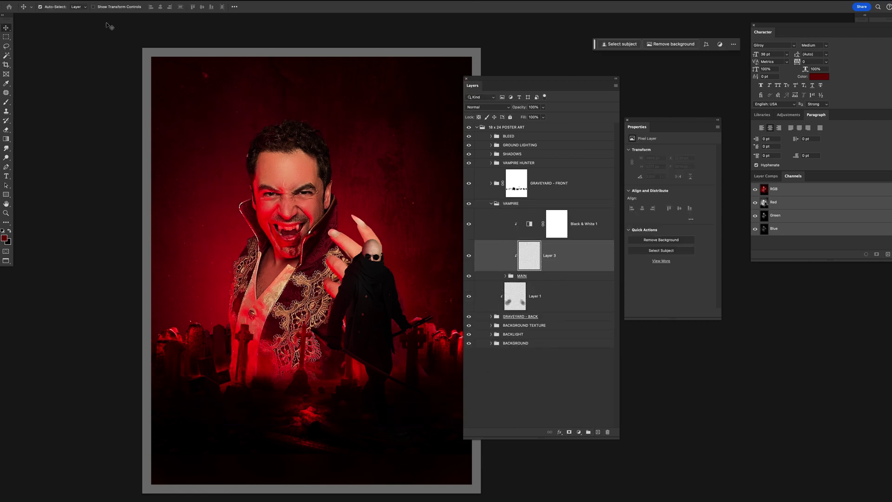
key("g")
left_click_drag(297, 294, 297, 398)
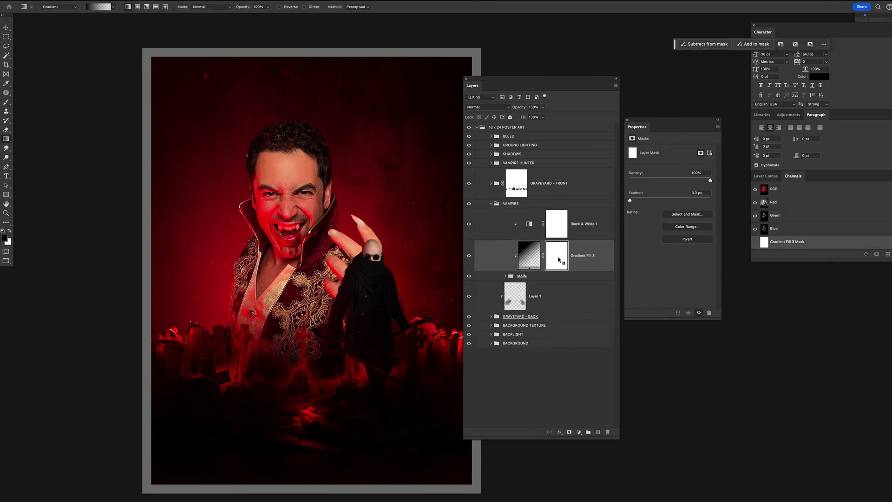
Delete the layer mask of the vampire's gradient fill and rename the layer FADE.
right_click(587, 258)
left_click(604, 258)
right_click(557, 261)
left_click(569, 275)
double_click(551, 255)
type("FADE")
key("Return")
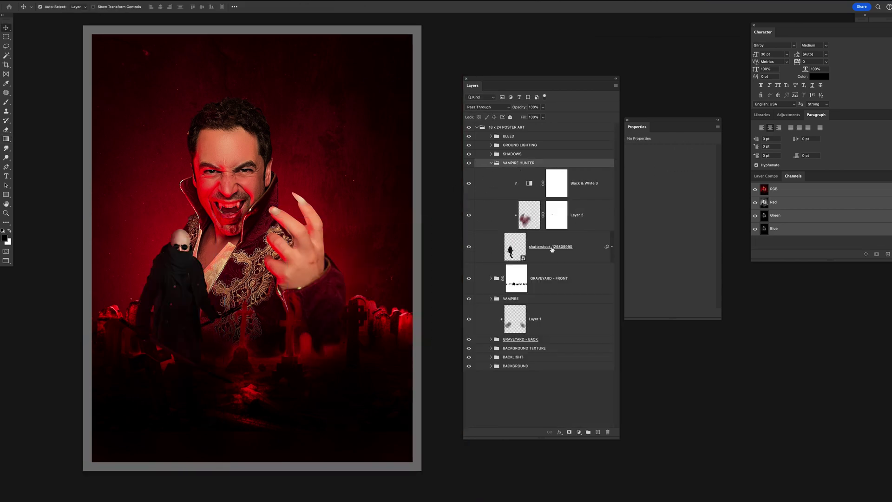
Add a Levels adjustment in the VAMPIRE HUNTER group.
left_click(579, 431)
left_click(586, 362)
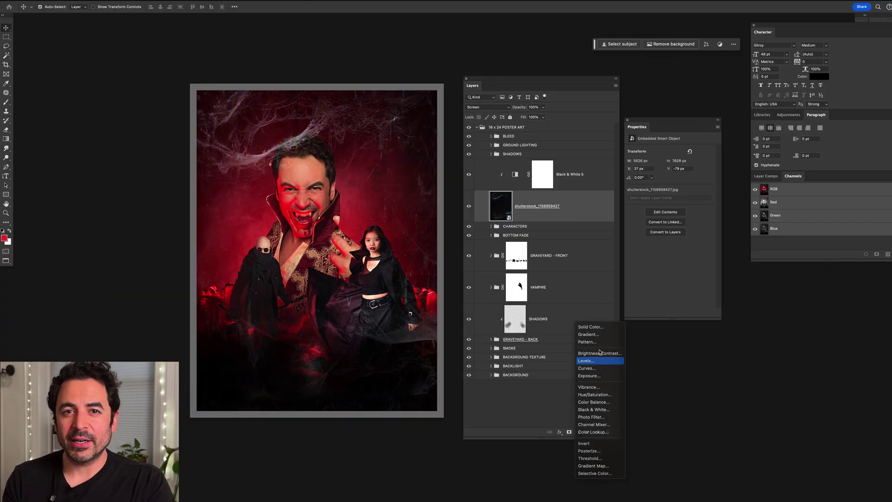
Add a Levels adjustment for the cobweb image set to Screen.
left_click(587, 361)
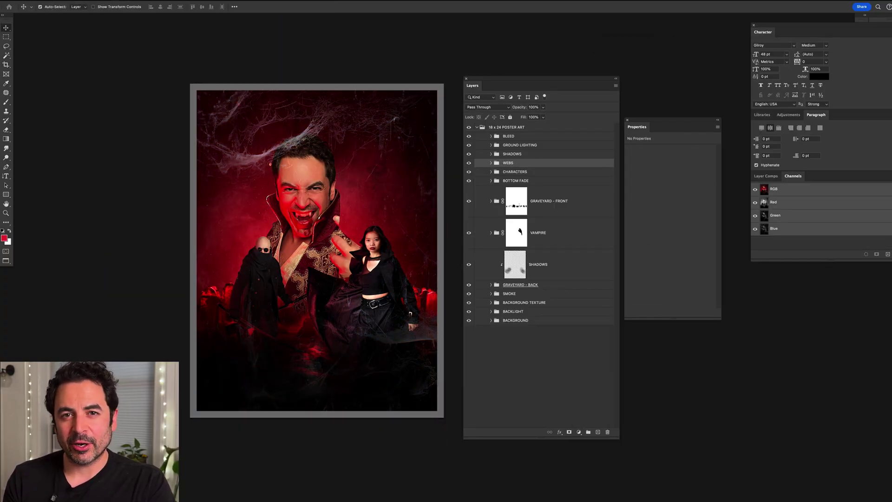
Flip the WEBS group vertically.
key("ctrl+t")
right_click(410, 324)
key("Escape")
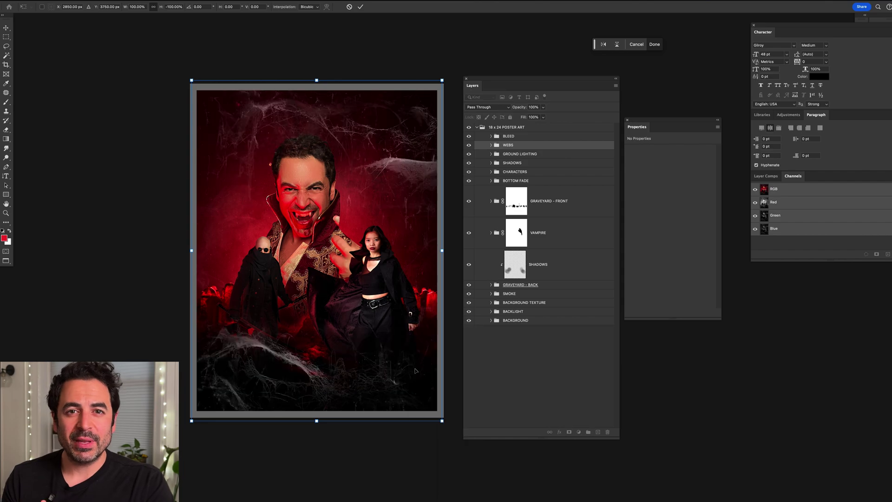
key("Return")
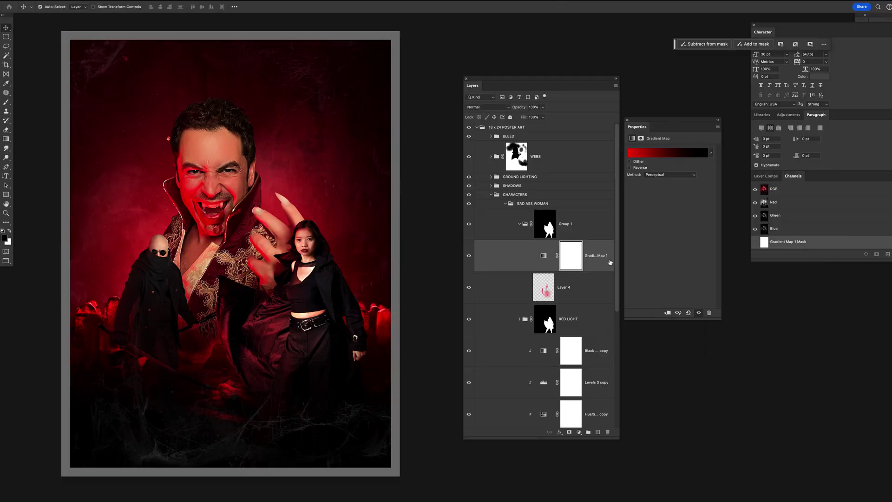
Move the red-to-black gradient map up out of the character groups, reverse its gradient and set its opacity to 40%.
left_click(575, 225)
left_click(590, 256)
key("super+]")
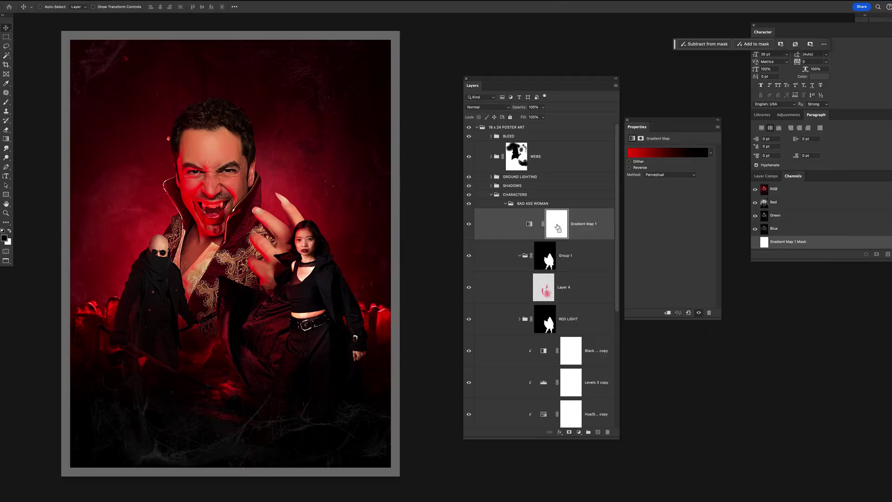
left_click(629, 168)
key("super+]")
key("super+]")
key("super+]")
key("super+]")
key("4")
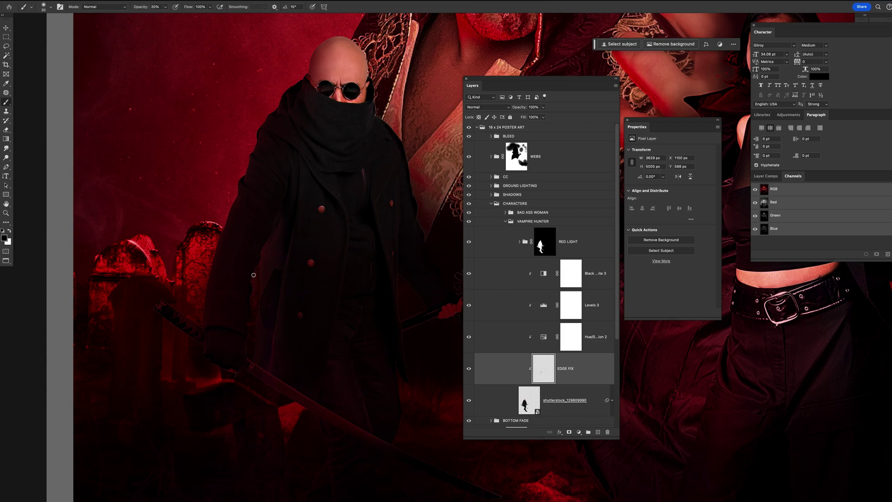
Paint along the vampire hunter's coat edge on the EDGE FIX layer at 20% opacity and toggle the CC group's visibility.
left_click_drag(253, 275, 247, 292)
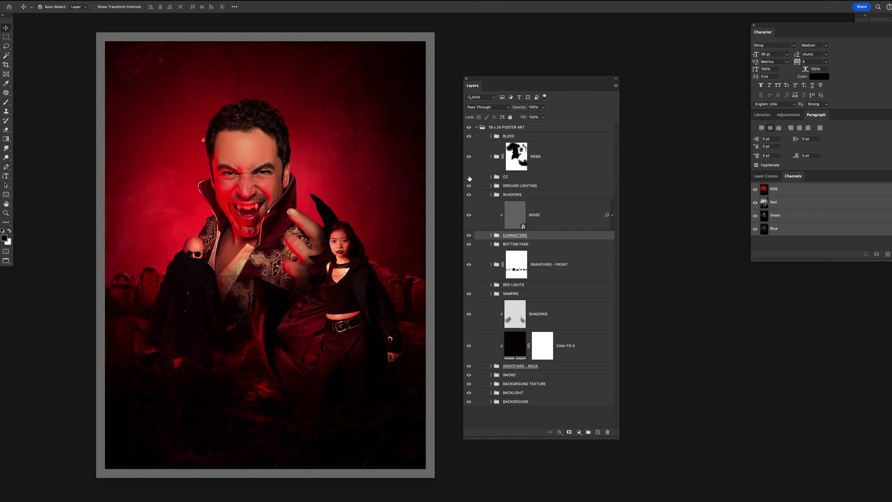
left_click(470, 177)
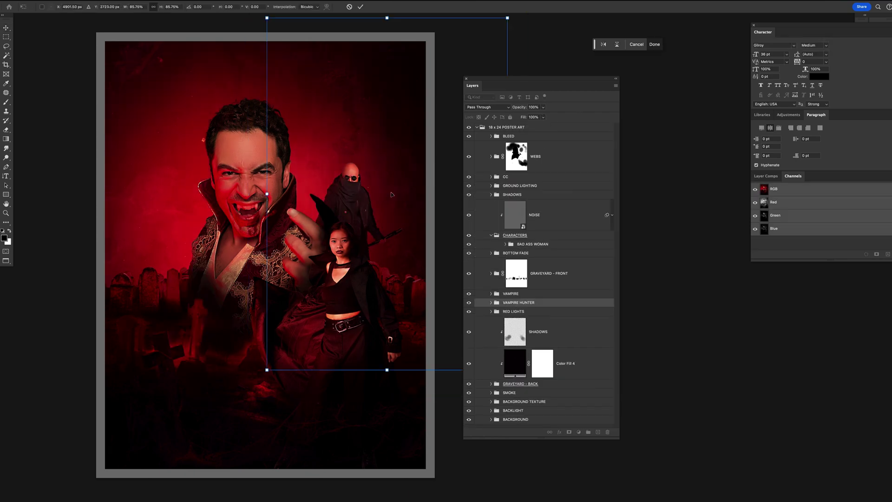
Move the VAMPIRE HUNTER group to the left of the vampire and scale it down to about 92%.
left_click_drag(335, 205, 186, 205)
key("Return")
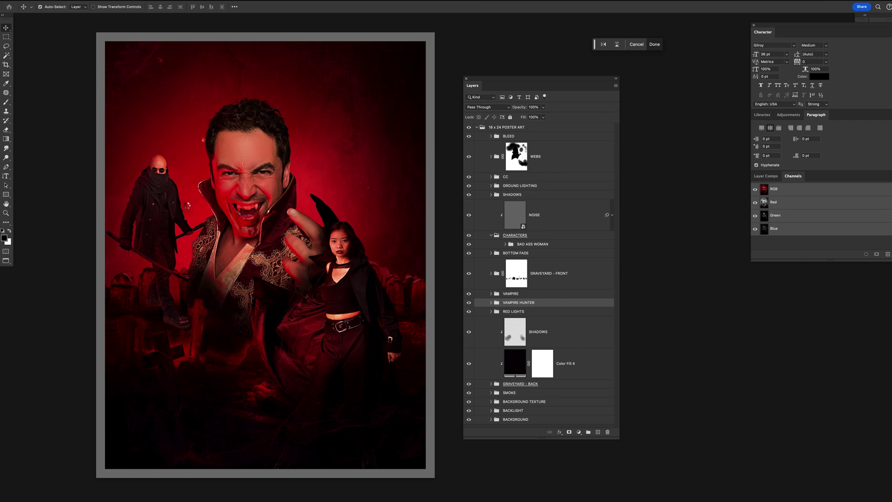
key("ctrl+t")
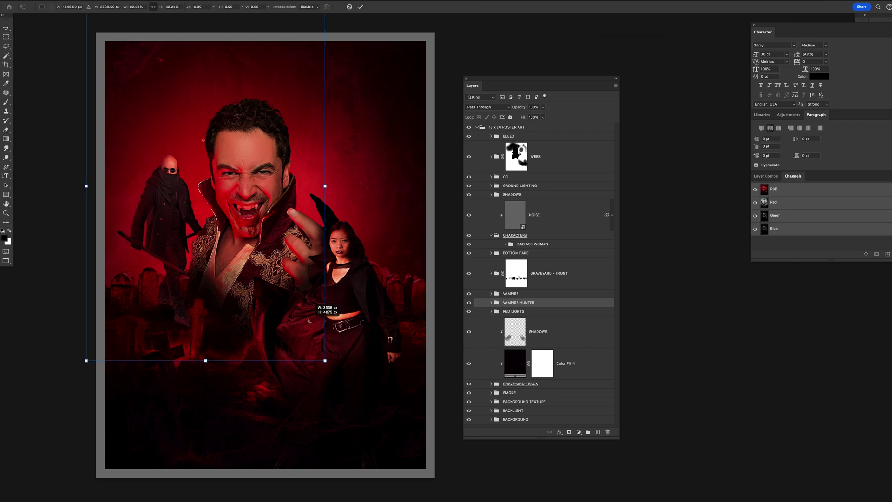
left_click_drag(309, 321, 310, 322)
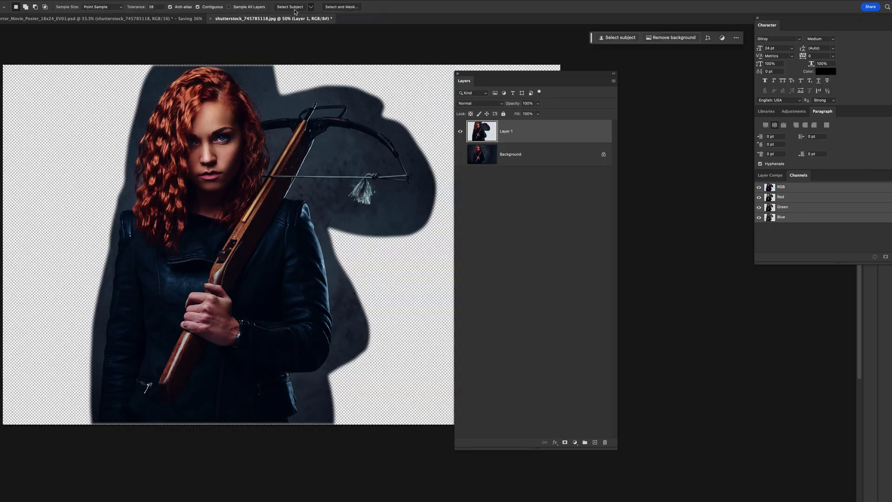
Select the crossbow woman as subject and refine the selection around her hair with Select and Mask.
left_click(302, 8)
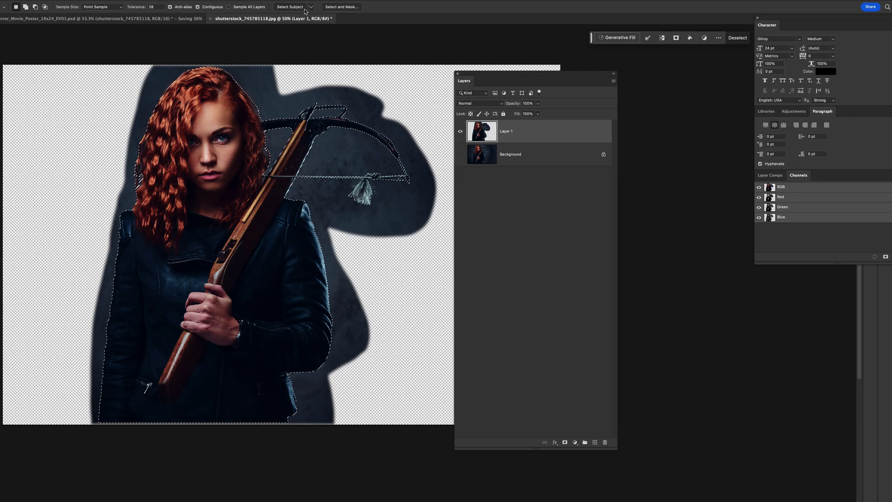
left_click(341, 7)
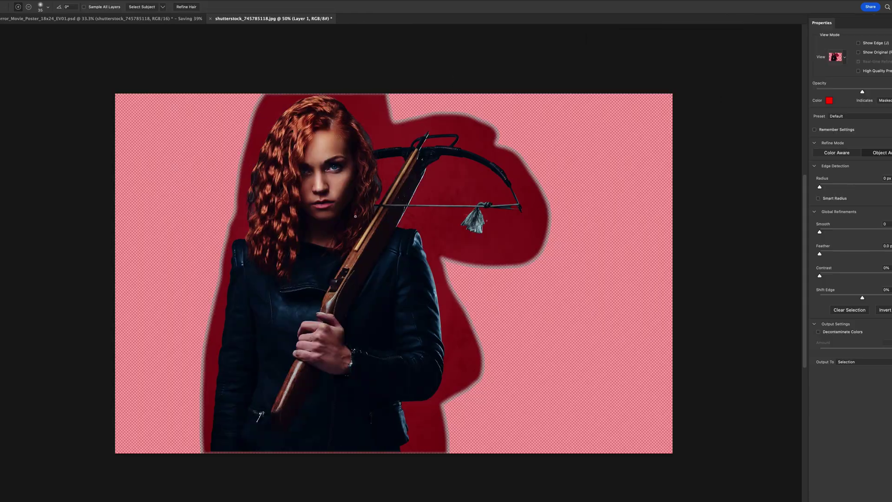
key("ctrl+plus")
left_click_drag(375, 147, 350, 192)
key("Return")
Set the crossbow woman's Black & White adjustment to Soft Light and choose a filter for her smart object.
left_click(480, 103)
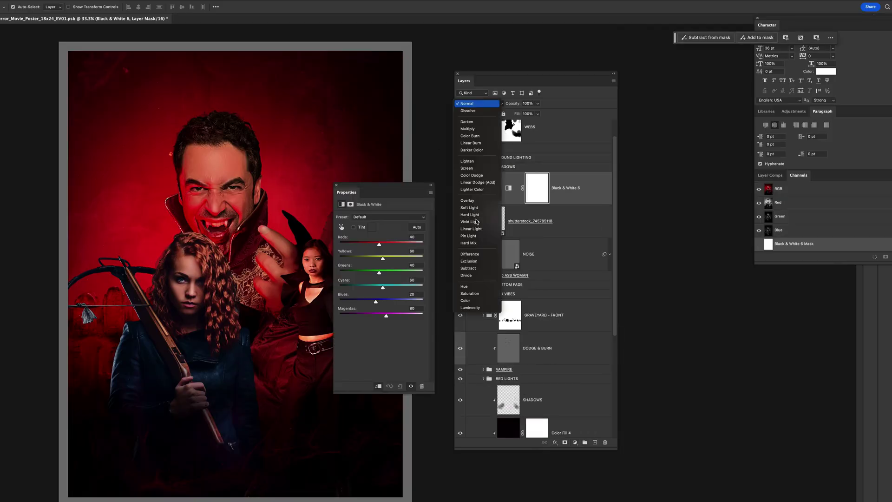
left_click(475, 207)
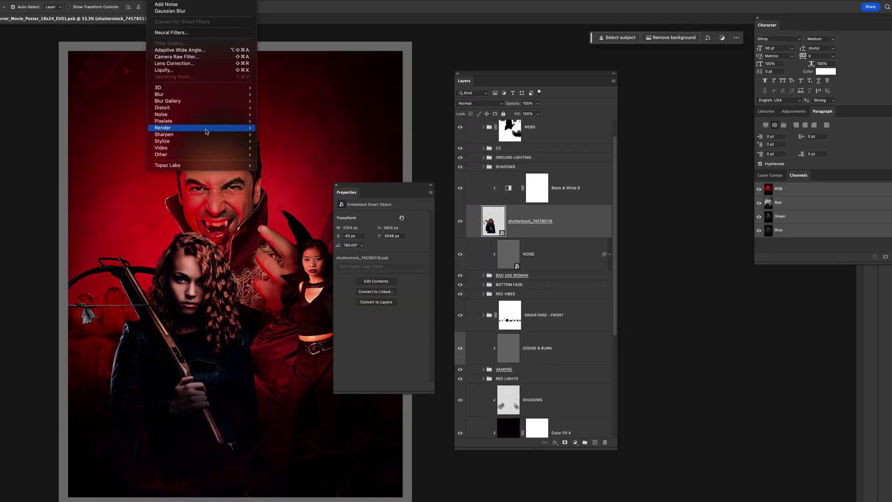
mouse_move(207, 133)
left_click(279, 162)
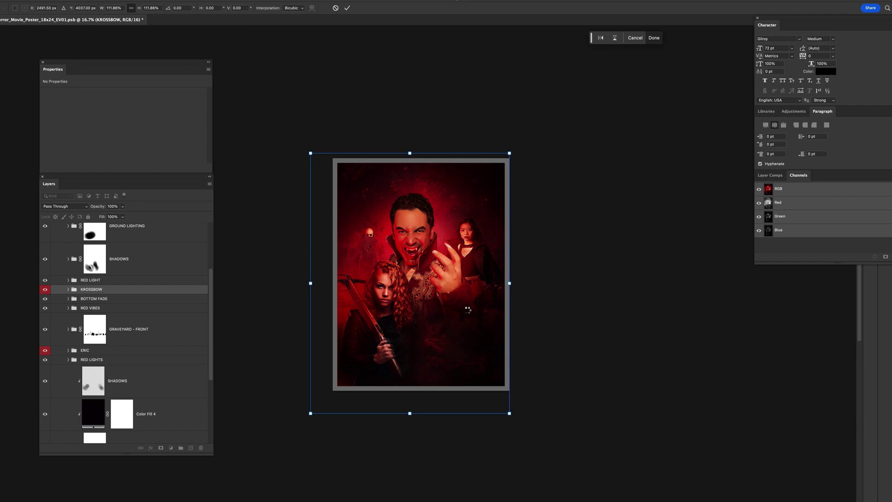
key("super+equal")
key("super+equal")
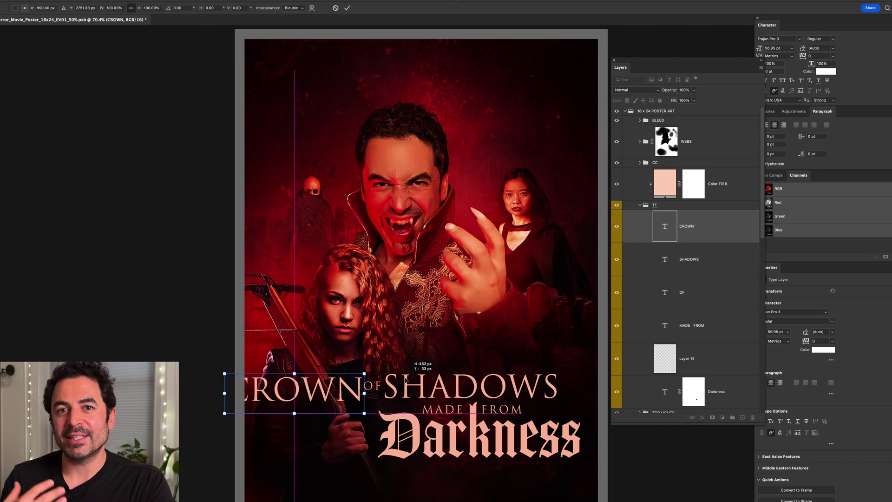
Position the title line A CROWN OF SHADOWS above Darkness, scale it to the same width, and nudge Darkness up.
key("Return")
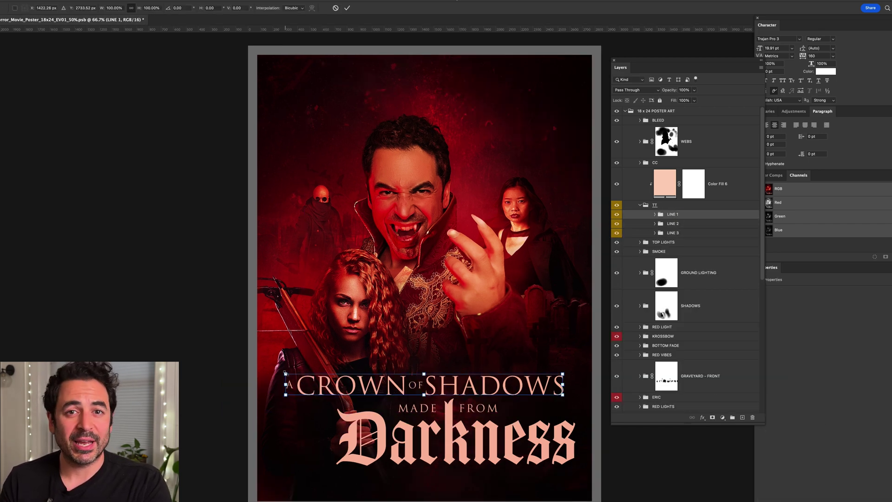
left_click_drag(321, 378, 322, 385)
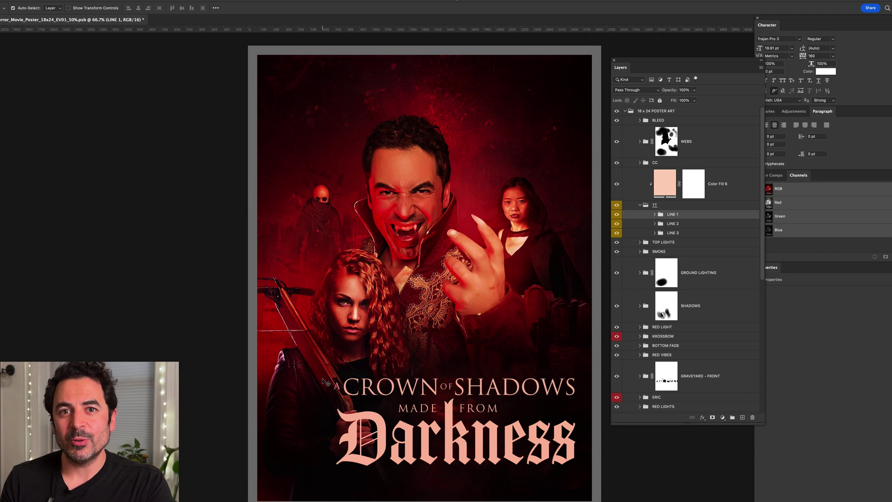
key("shift+Up")
key("shift+Up")
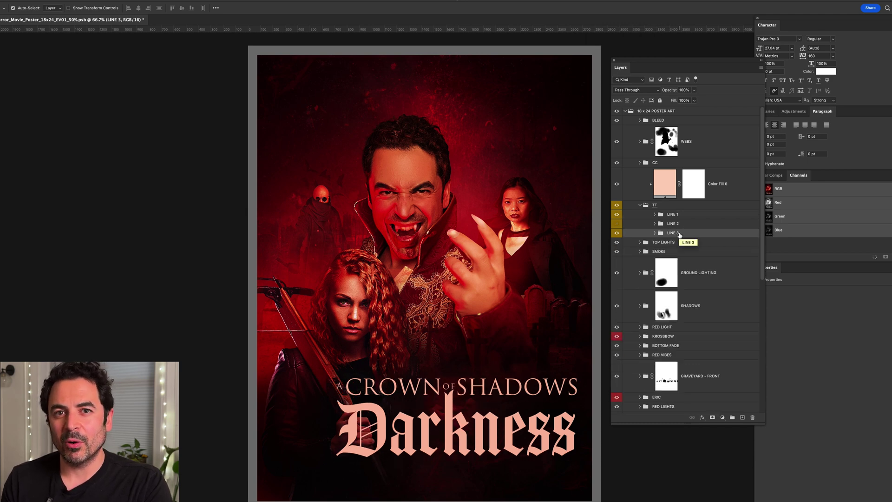
Select the A and OF text layers inside the LINE 1 group, then reselect and collapse the group.
left_click(655, 214)
left_click(716, 239)
left_click(718, 309, "super")
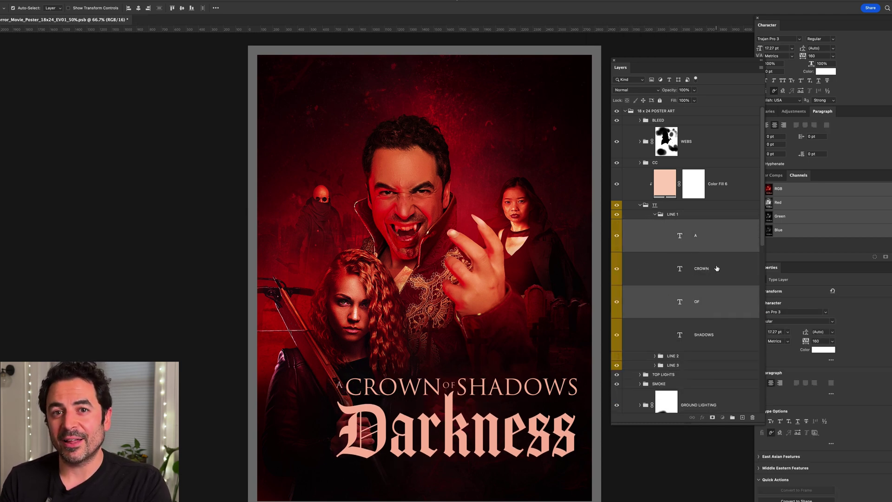
left_click(673, 214)
left_click(655, 215)
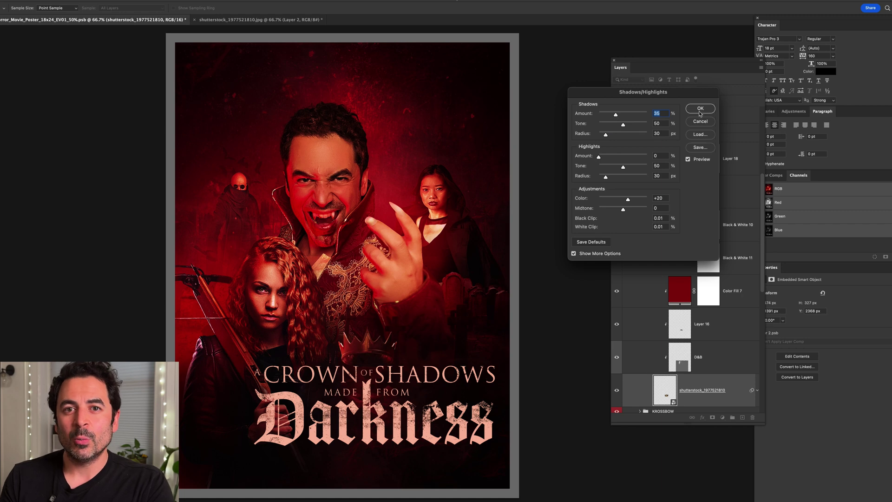
Apply Shadows/Highlights with a 35% shadow amount to the crown image and collapse the CROWN group.
left_click(700, 108)
left_click(617, 327)
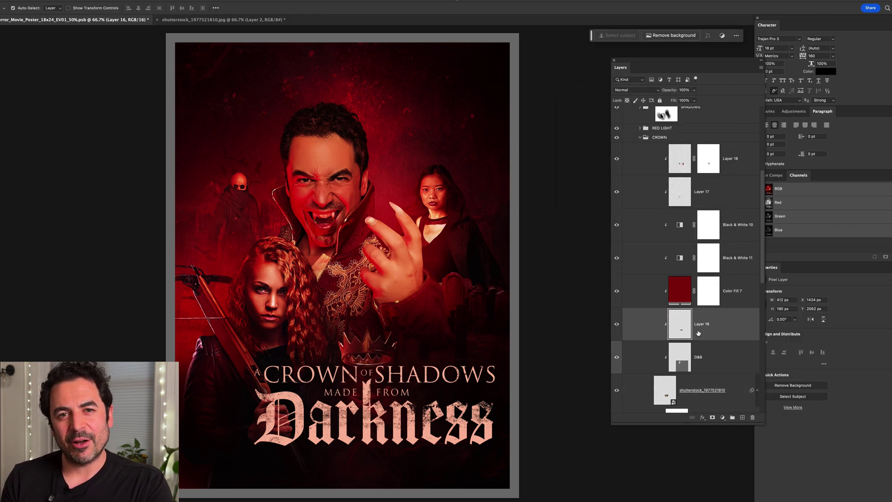
left_click(640, 137)
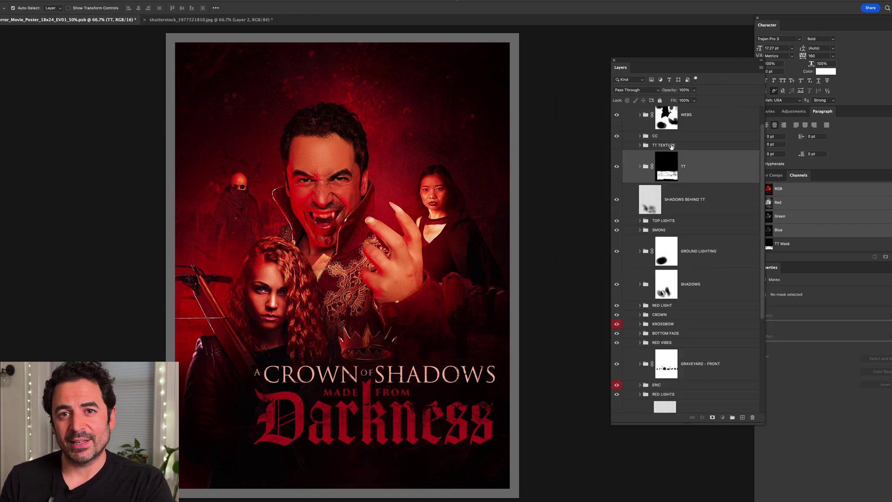
Label the TT TEXTURE, TT and CROWN groups yellow.
left_click(673, 145)
left_click(684, 166, "super")
left_click(671, 317, "super")
right_click(688, 316)
left_click(717, 448)
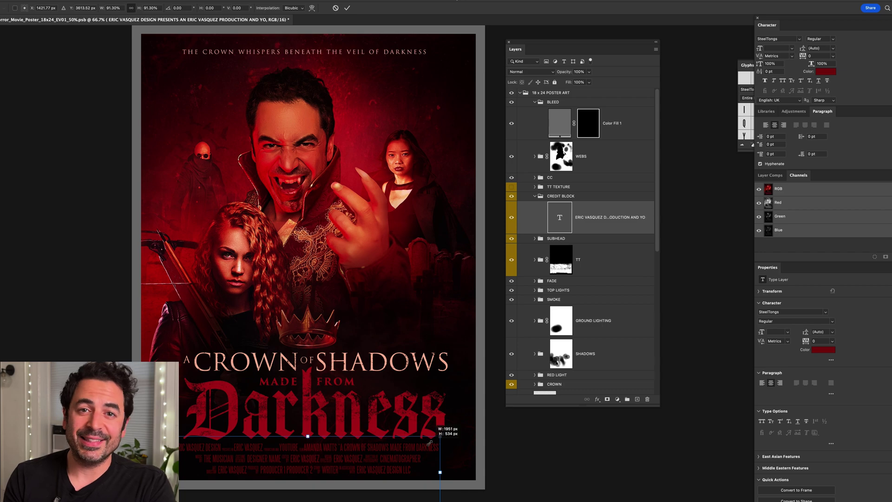
key("super+minus")
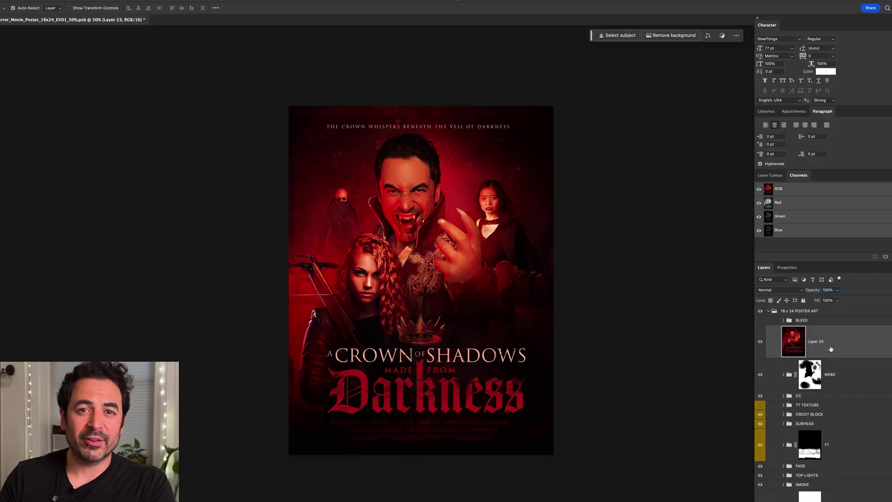
Rename the merged poster layer CAM RAW.
double_click(815, 342)
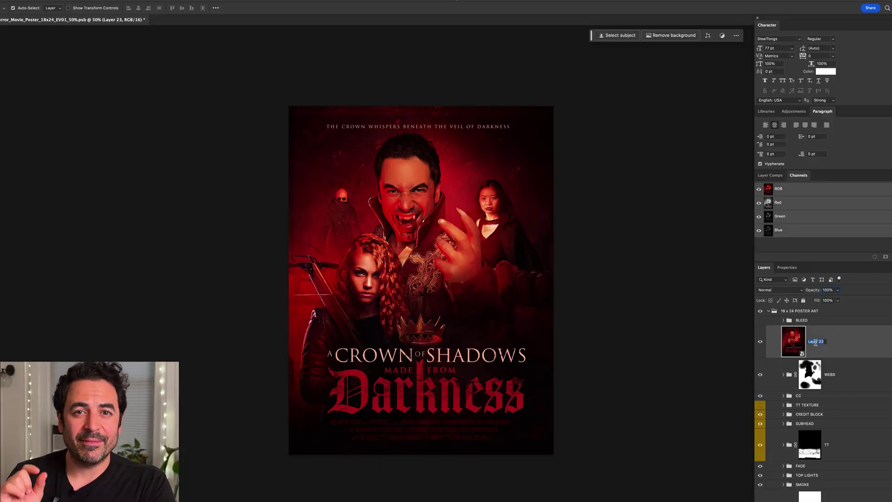
type("CAM RAW")
key("Return")
Open the Camera Raw Filter on the CAM RAW layer and adjust two of its sliders.
left_click(155, 0)
left_click(179, 56)
left_click(701, 111)
left_click_drag(727, 127, 730, 127)
left_click_drag(728, 138, 717, 139)
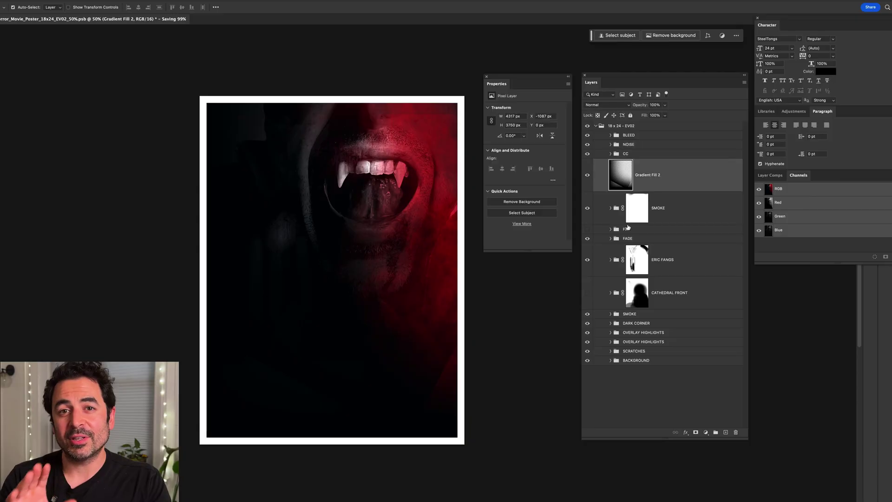
Check the effect of the FADE and upper SMOKE groups on the fangs poster by toggling their visibility.
left_click(587, 240)
left_click(588, 238)
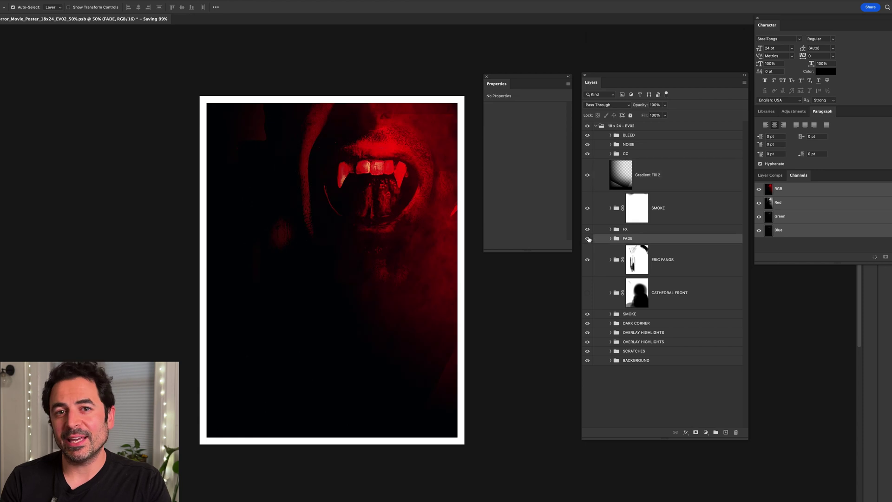
left_click(587, 208)
left_click(587, 208)
Delete the layer masks of the fangs group and of the IMG_5190 image inside it.
left_click(610, 259)
left_click(636, 258)
right_click(635, 254)
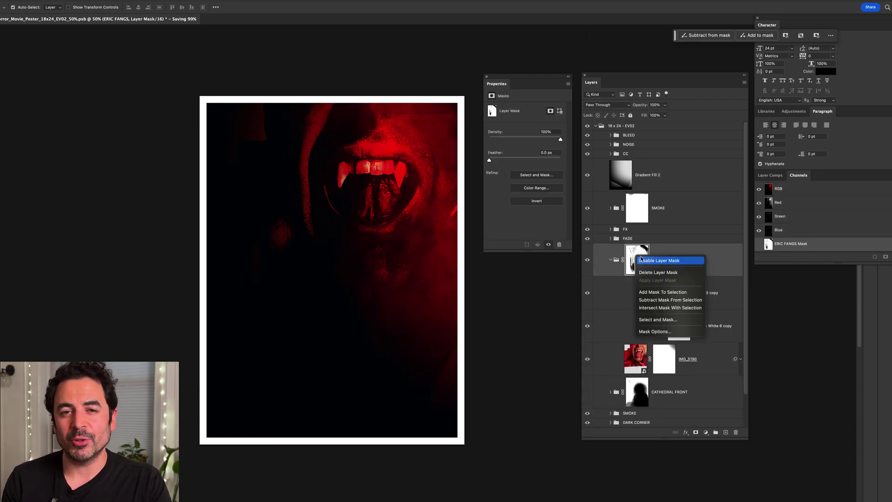
left_click(644, 259)
right_click(645, 255)
left_click(666, 270)
right_click(671, 327)
left_click(686, 346)
left_click(637, 367)
left_click(610, 248)
left_click(628, 239)
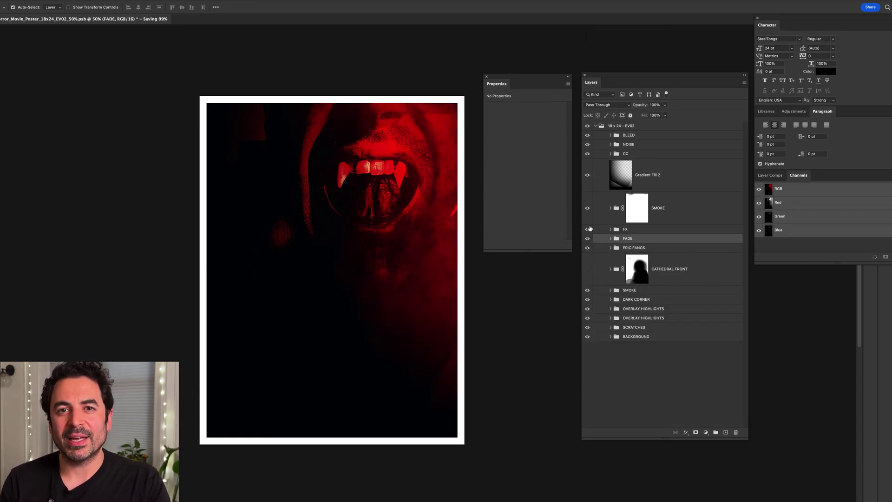
Hide the NOISE, CC, Gradient Fill 2 and upper SMOKE layers and check the FX group's layer style.
left_click(588, 208)
left_click_drag(589, 145, 588, 175)
double_click(636, 232)
left_click(868, 241)
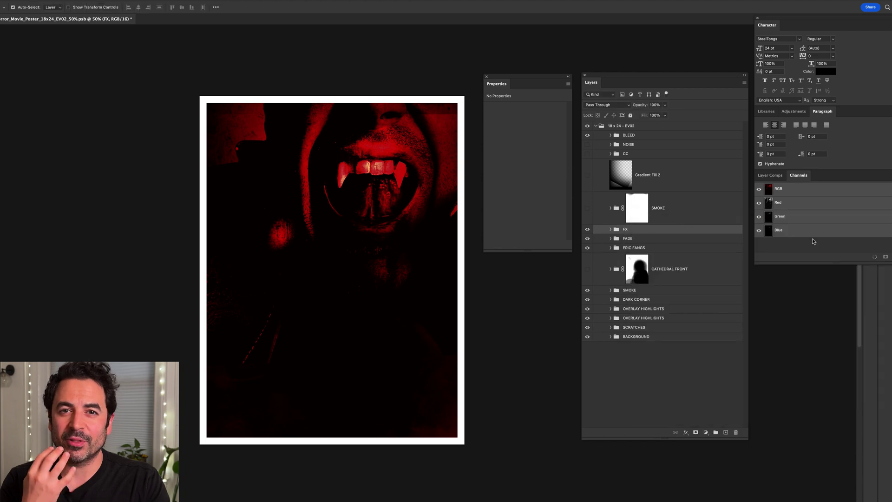
Examine the FADE, fangs, lower SMOKE and OVERLAY HIGHLIGHTS groups to find the source of the red glow beside the face.
left_click(587, 239)
left_click(588, 238)
left_click(587, 249)
left_click(588, 248)
left_click(630, 290)
left_click(587, 291)
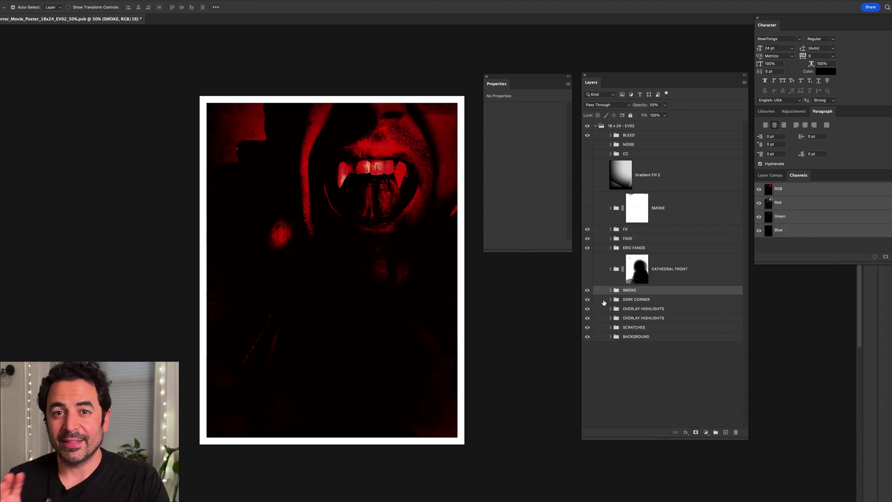
left_click(588, 309)
left_click(588, 319)
left_click(588, 318)
left_click(611, 318)
left_click(632, 339)
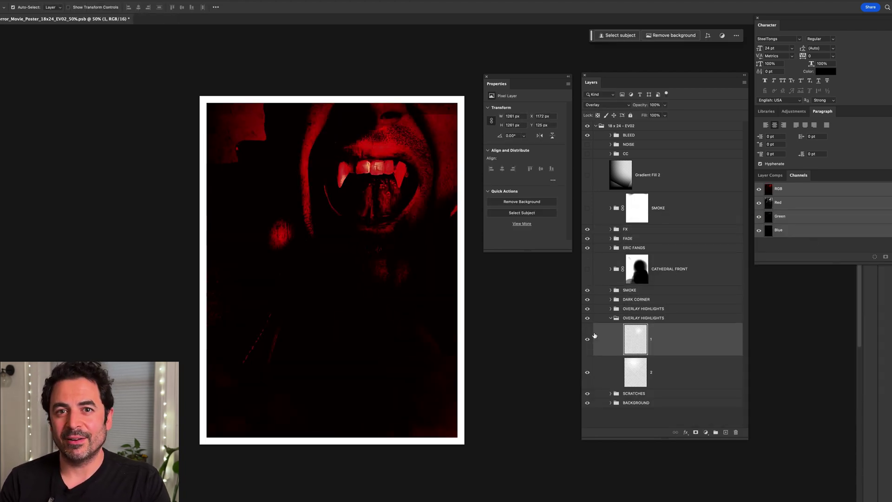
left_click(668, 378)
Add a layer mask to the lower OVERLAY HIGHLIGHTS group and brush out the red glow beside the face at 20% opacity.
left_click(647, 319)
left_click(696, 432)
key("b")
left_click_drag(280, 233, 277, 216)
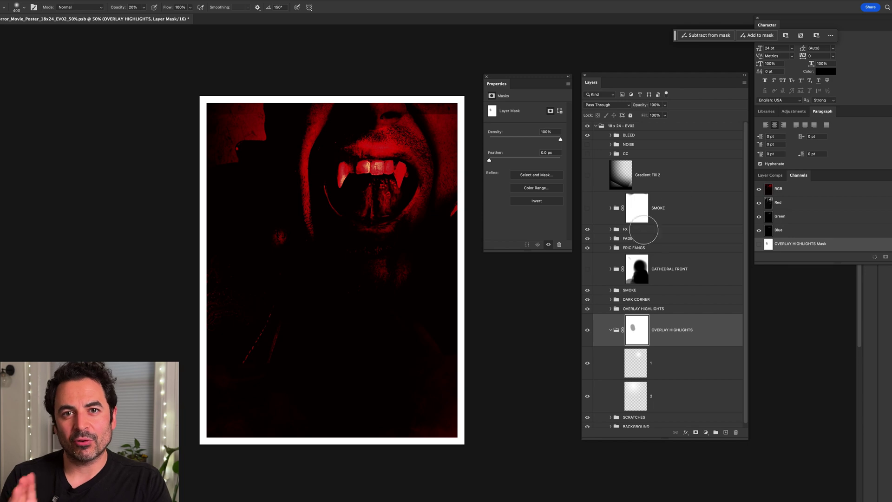
Select the IMG_5190 image inside the fangs group with the Move tool active.
left_click(646, 250)
left_click(611, 249)
left_click(632, 337)
key("v")
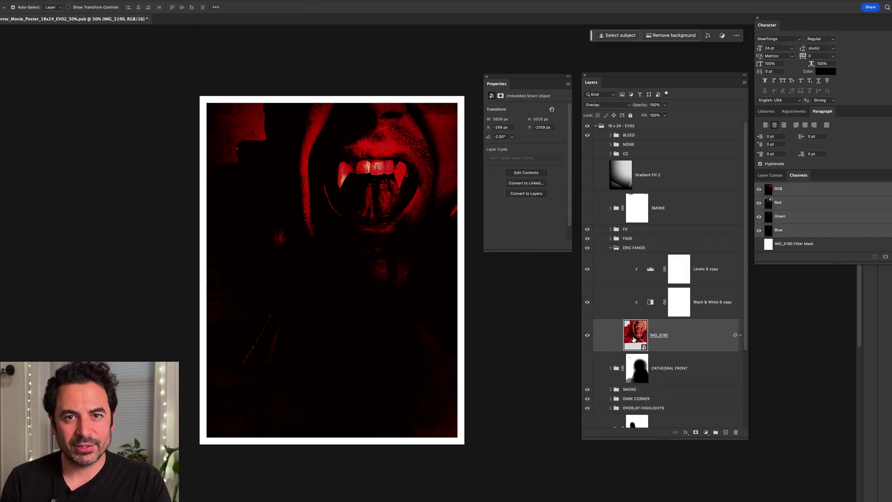
Hide the FADE and FX groups and expand the lower SMOKE group.
left_click_drag(587, 239, 586, 167)
left_click(611, 390)
scroll(623, 385, "down", 3)
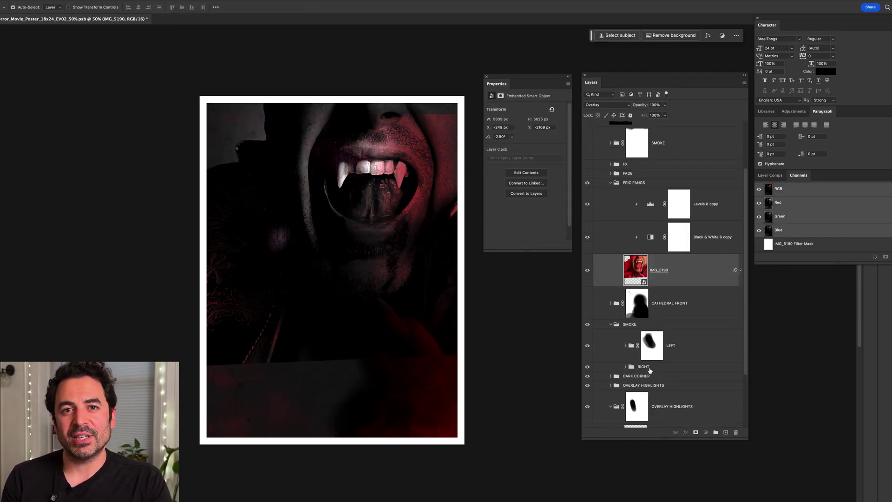
Select the RIGHT smoke inside the lower SMOKE group and transform it across the poster.
left_click(649, 368)
key("super+t")
left_click_drag(464, 261, 387, 287)
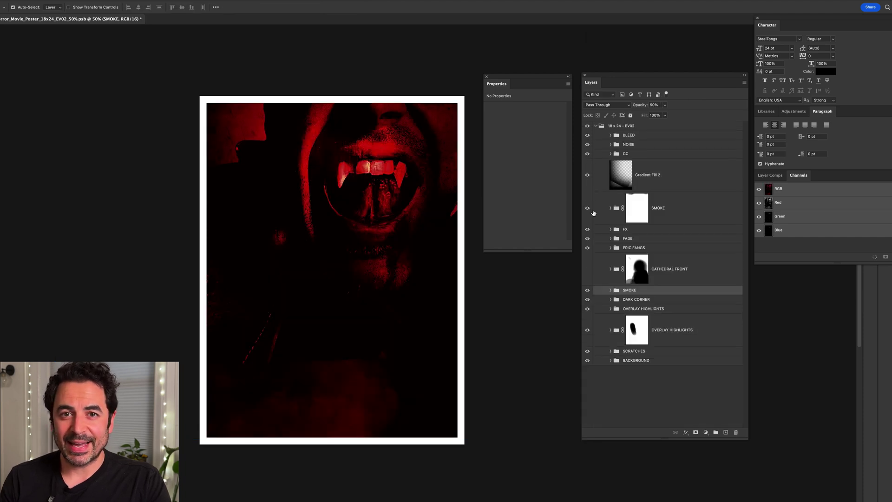
Brush on the Gradient Fill 2 layer mask near the poster's lower edge at 20% opacity.
left_click(615, 202)
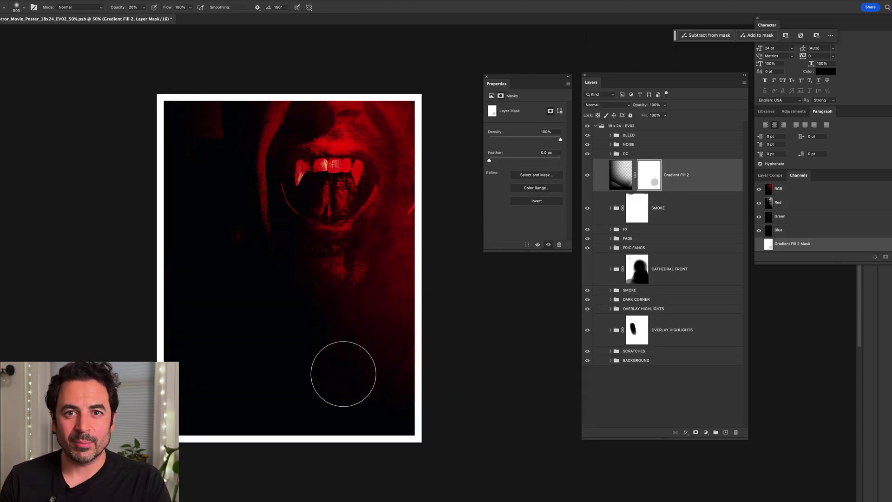
left_click_drag(280, 460, 279, 445)
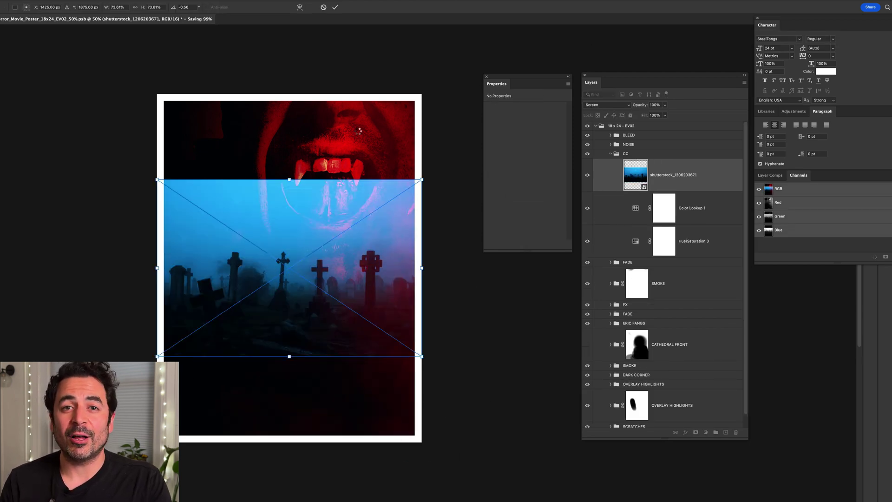
Transform the placed graveyard image and shift its hue with a Hue/Saturation adjustment clipped to it.
left_click_drag(289, 355, 277, 192)
key("Return")
left_click(706, 432, "alt")
left_click(725, 401)
left_click(390, 181)
key("Return")
left_click_drag(525, 137, 494, 137)
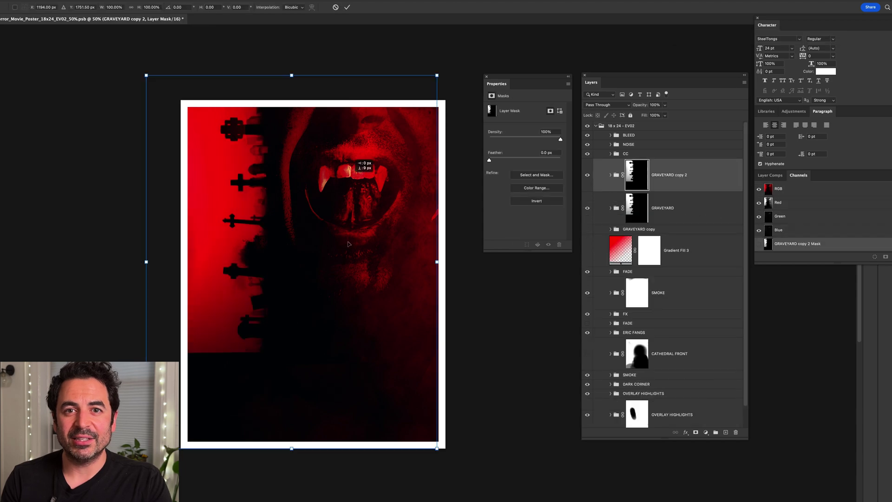
Fade the seam of the GRAVEYARD copy 2 mask with a vertical gradient.
key("g")
left_click(89, 7)
mouse_move(232, 255)
left_mouse_down()
mouse_move(232, 319)
mouse_move(232, 277)
left_mouse_up()
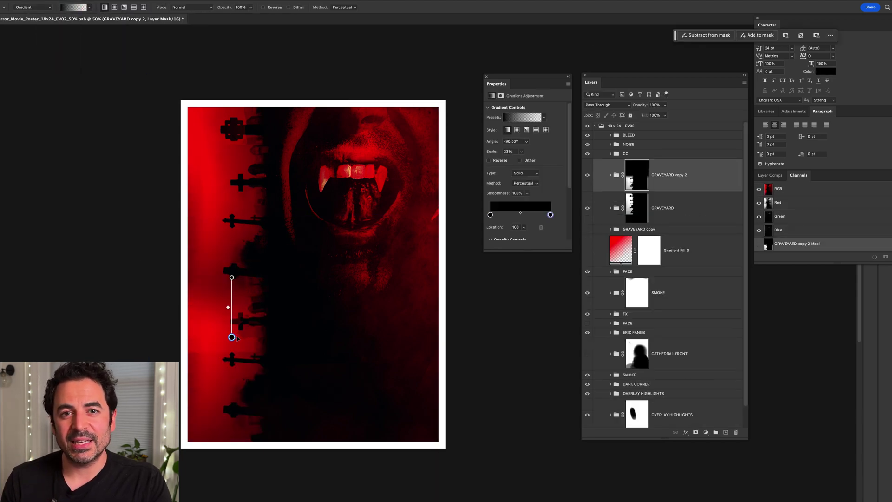
Delete the layer mask of the GRAVEYARD copy 2 group and change the group's blend mode.
key("v")
right_click(639, 177)
left_click(650, 195)
left_click(607, 105)
left_click(600, 141)
Set the GRAVEYARD copy 2 group to Screen and move it up and right toward the face.
key("super+t")
left_click(608, 106)
left_click(599, 145)
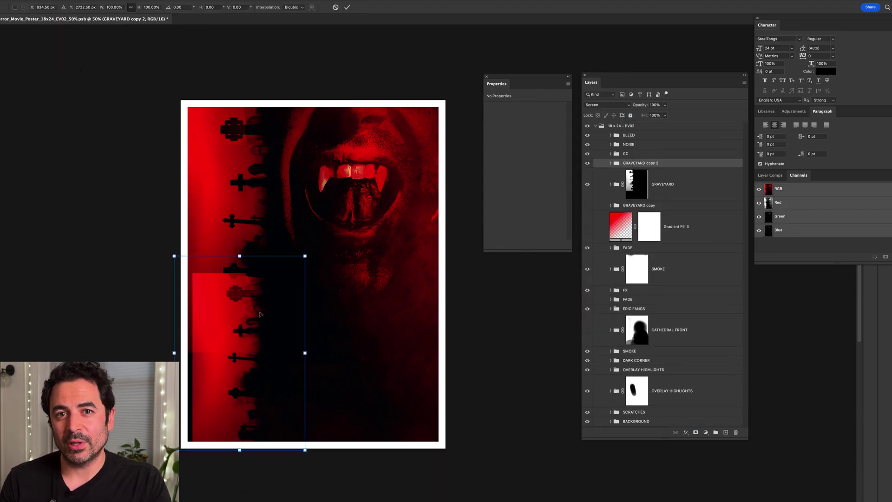
left_click_drag(260, 314, 328, 199)
key("Return")
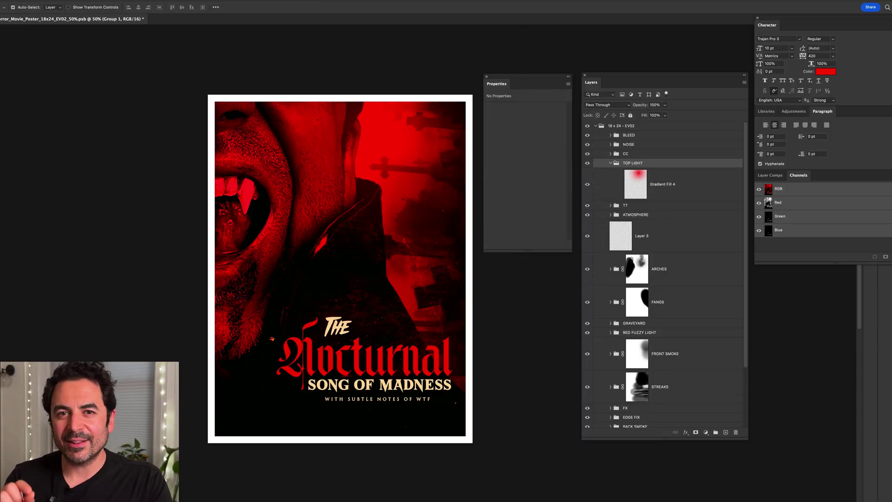
Brighten the midtones of the Levels 9 adjustment clipped to the MAIN group inside FANGS.
left_click(595, 204)
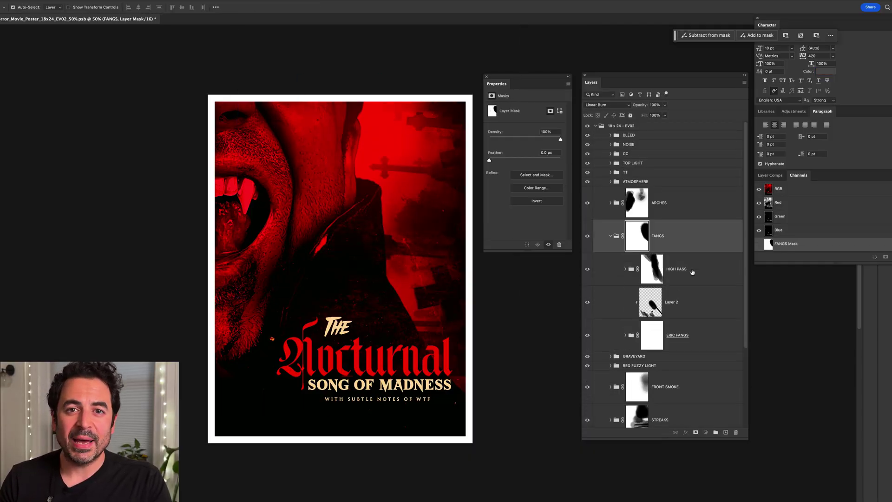
key("ctrl+plus")
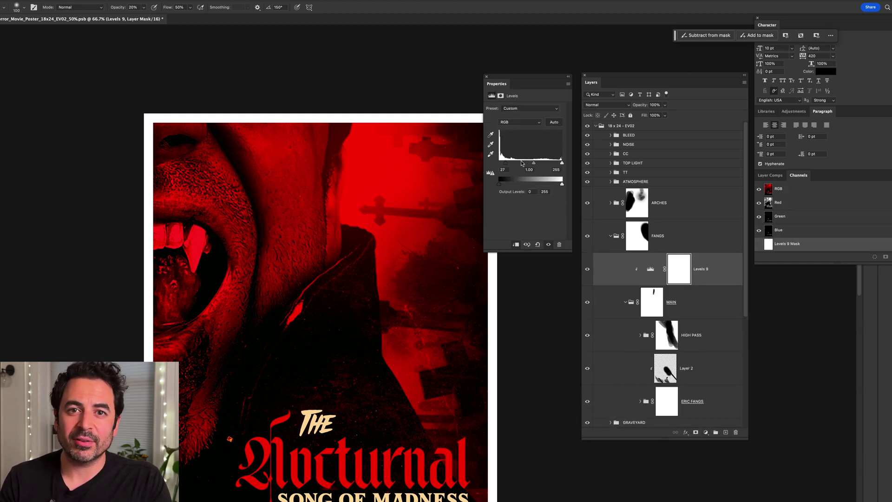
left_click_drag(534, 163, 522, 163)
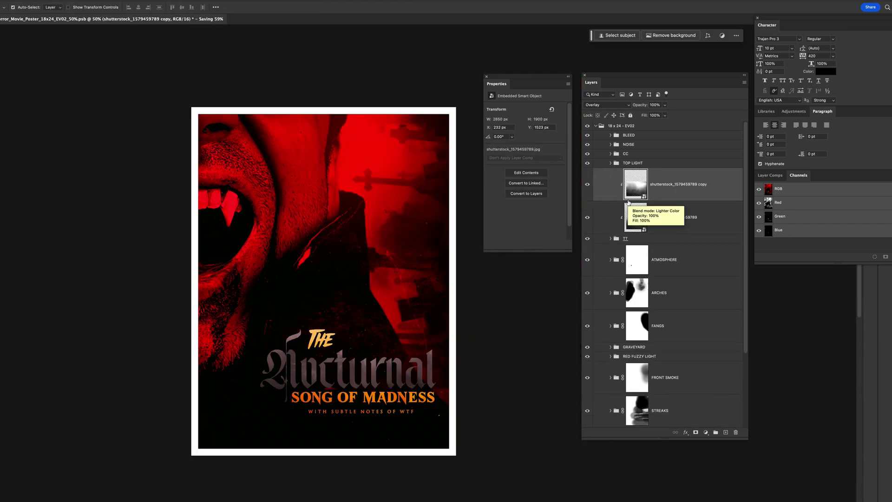
left_click(599, 268)
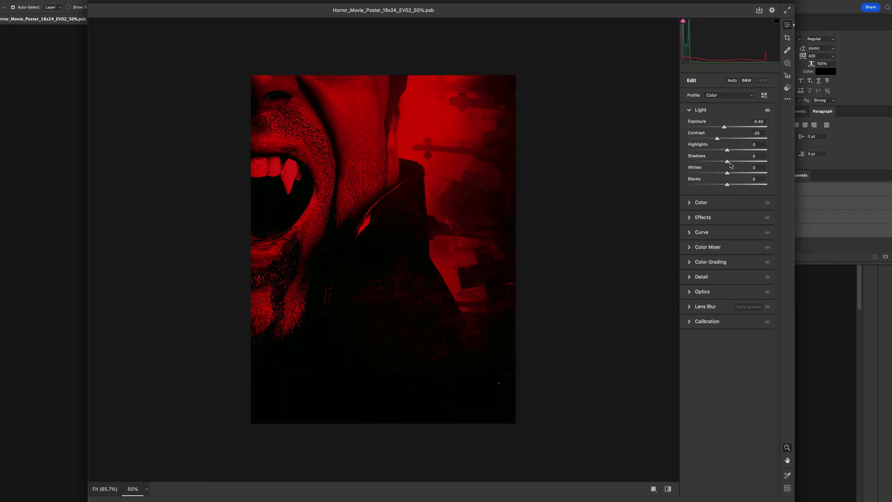
Darken the poster artwork's tones with the Light settings of the Camera Raw filter.
left_click_drag(720, 168, 712, 168)
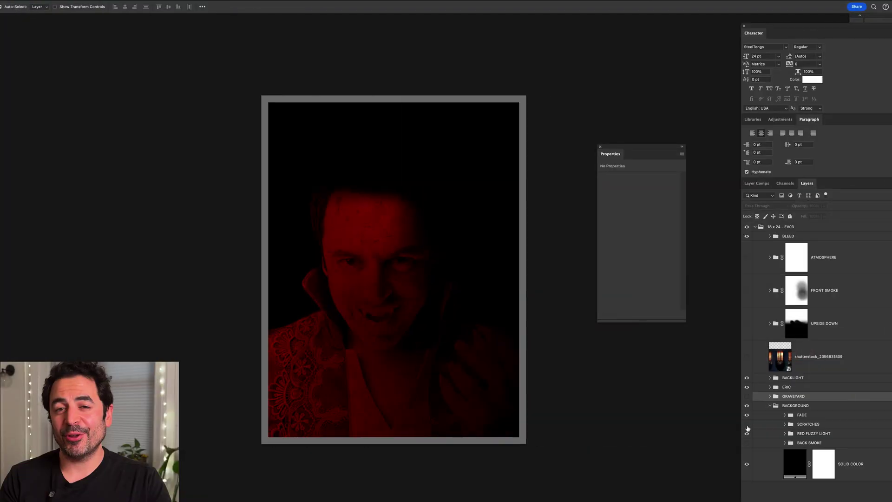
Show the BACK SMOKE group in the EV03 poster and enlarge the ERIC group to about 113%.
left_click(747, 444)
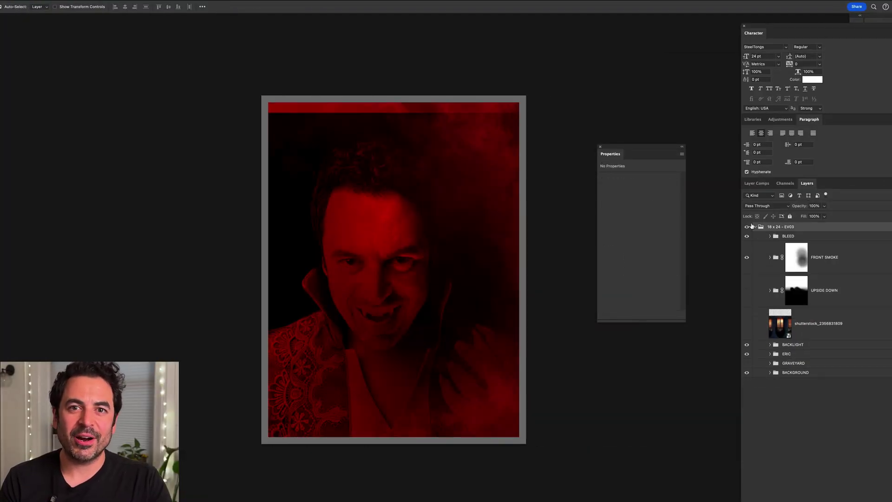
key("ctrl+t")
left_click_drag(604, 116, 638, 91)
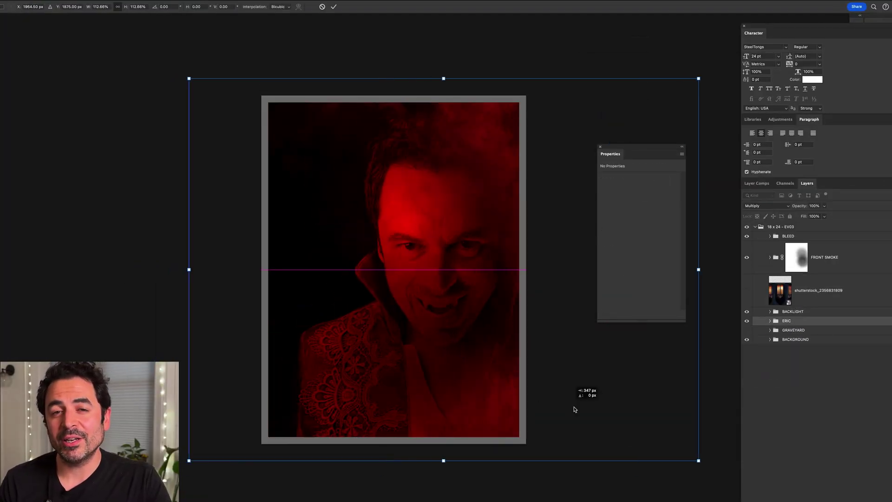
Transform the GRAVEYARD group and move it toward the right side of the poster.
right_click(386, 251)
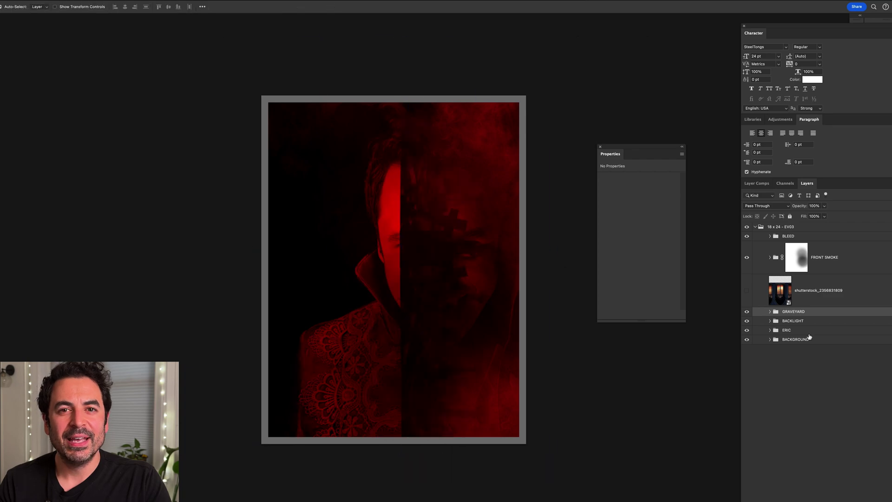
left_click_drag(314, 224, 422, 223)
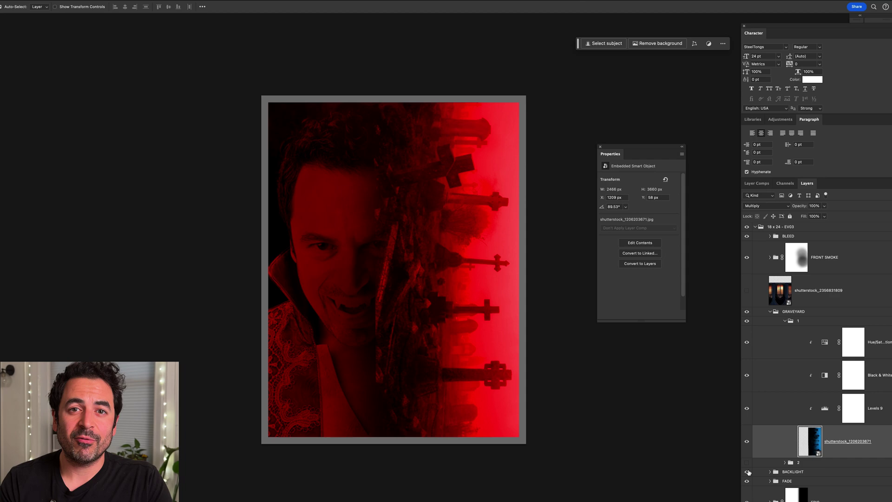
View the original graveyard image on its own, restore the other layers and collapse the GRAVEYARD group.
left_click(747, 442, "alt")
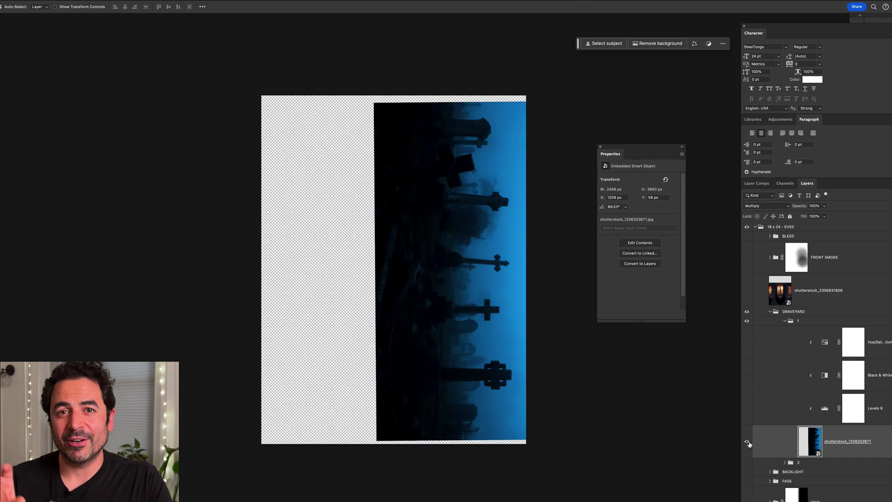
left_click(747, 441, "alt")
left_click(770, 312)
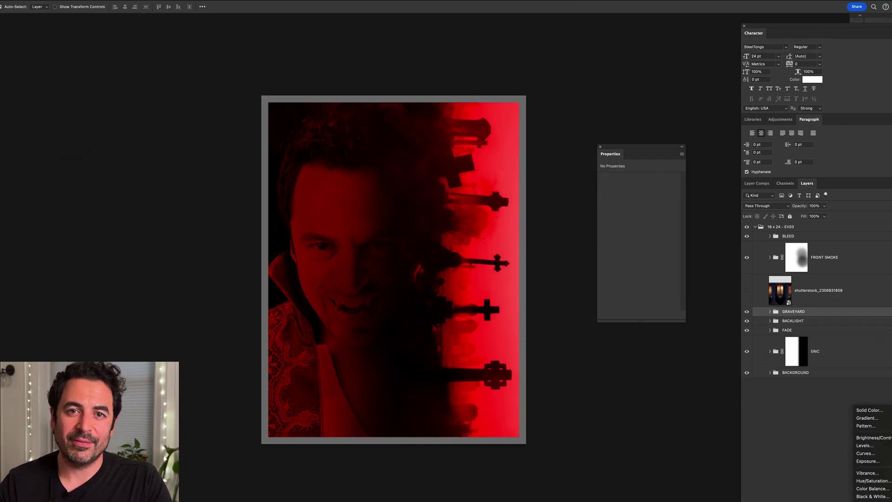
Try a Curves adjustment above the GRAVEYARD group and delete it.
left_click(865, 453)
left_click_drag(654, 216, 621, 235)
key("Delete")
Set the black input of the graveyard image's Levels 9 adjustment to 30 and collapse the GRAVEYARD group.
left_click(770, 312)
left_click(824, 330)
left_click(785, 322)
left_click(825, 408)
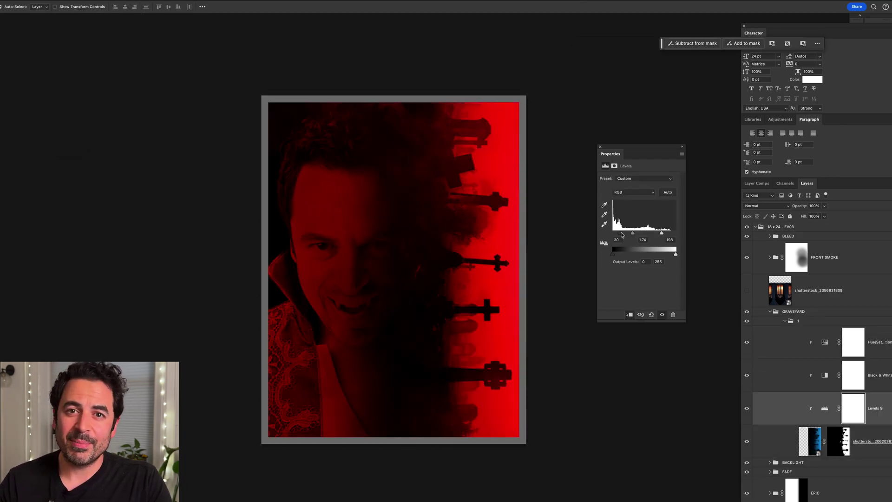
left_click(770, 312)
Flip the FRONT SMOKE group horizontally and shift it sideways across the face.
left_click(797, 351)
left_click(797, 257)
key("super+t")
mouse_move(446, 405)
left_mouse_down()
mouse_move(414, 405)
mouse_move(442, 413)
left_mouse_up()
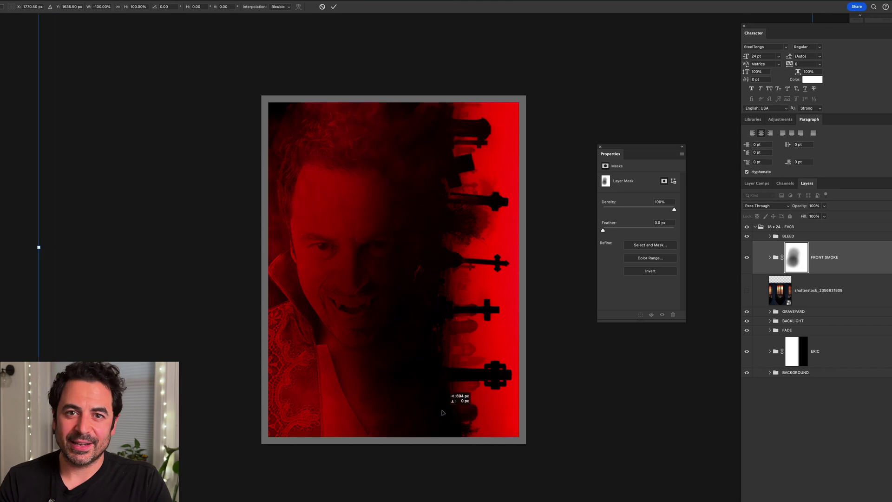
key("Return")
Draw a gradient on the FRONT SMOKE mask to clear the smoke from the face.
key("g")
left_click_drag(351, 204, 372, 252)
key("Return")
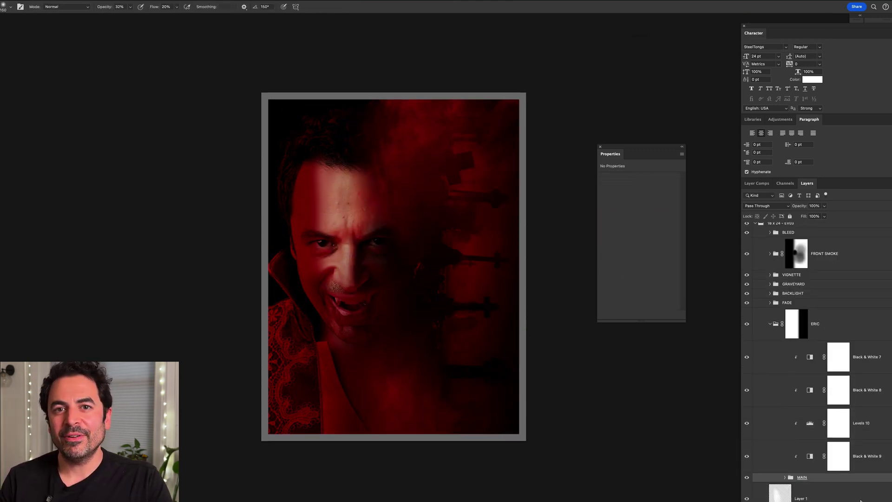
Adjust the layers around the ERIC group and add a new empty layer.
left_click(780, 321)
left_click(780, 361)
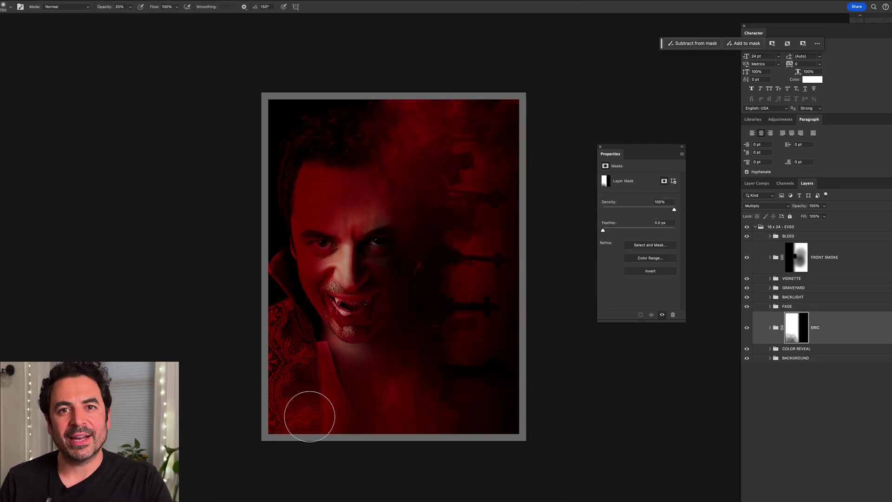
key("ctrl+shift+alt+n")
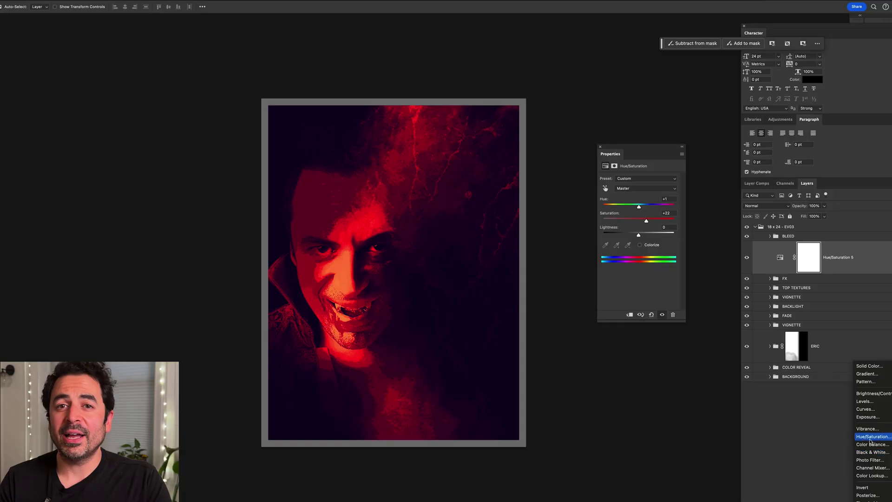
Add a Color Lookup adjustment above Hue/Saturation 5 and audition 3D LUTs up to Alternative LUT #25.
left_click(872, 476)
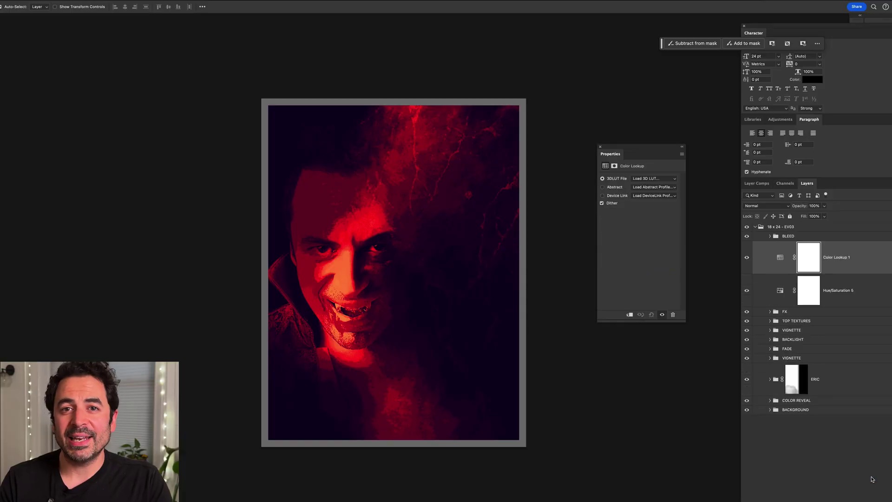
left_click(649, 180)
left_click(649, 185)
left_click(650, 180)
left_click(650, 186)
left_click(649, 181)
left_click(649, 187)
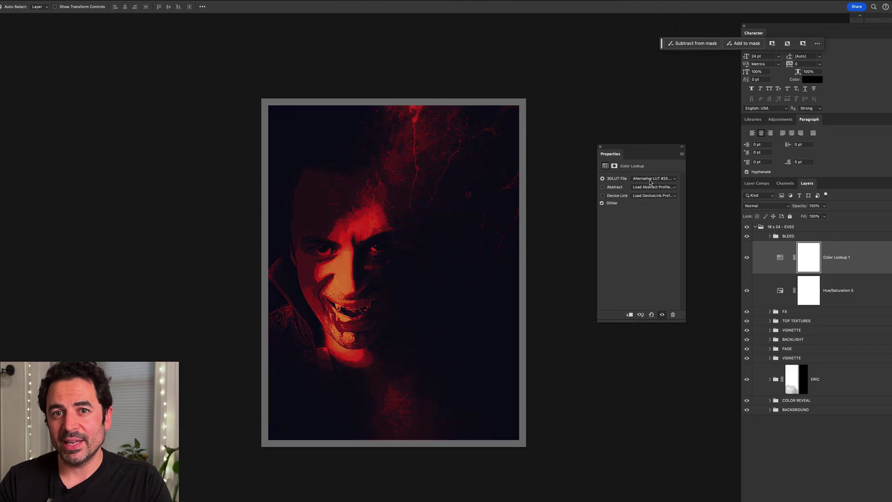
Audition further 3D LUTs in the Color Lookup adjustment up to Alternative LUT #40.
left_click(649, 180)
left_click(649, 185)
left_click(649, 180)
left_click(649, 186)
left_click(649, 180)
left_click(649, 186)
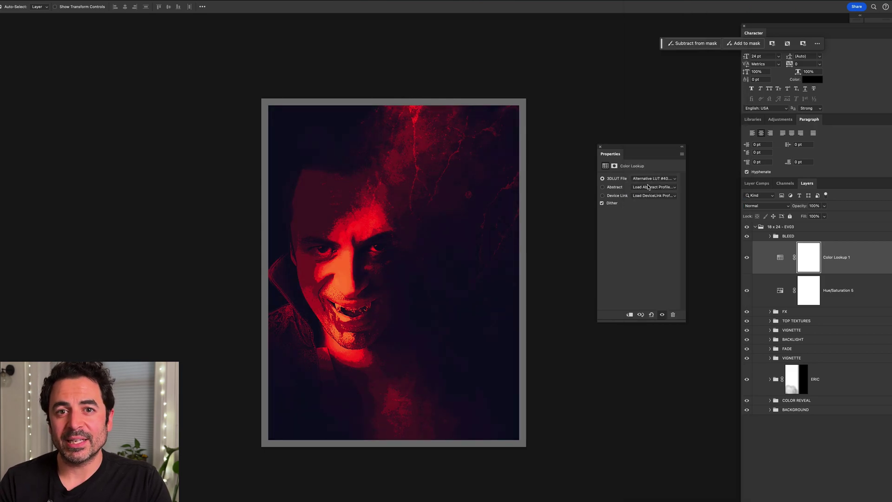
Try the Blue Tone abstract profile and the Matte Preset #39 LUT in the Color Lookup adjustment.
left_click(649, 180)
left_click(654, 187)
left_click(654, 187)
left_click(653, 194)
left_click(655, 179)
left_click(650, 186)
left_click(650, 180)
left_click(655, 186)
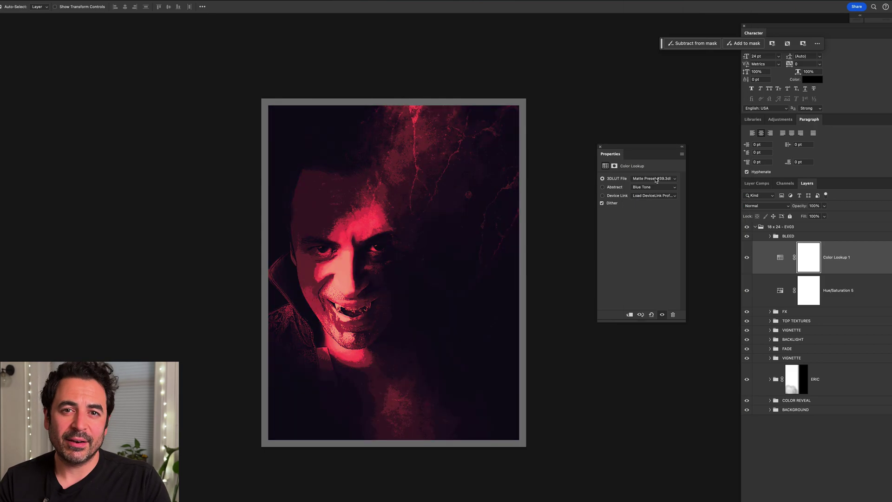
Choose another 3D LUT for the Color Lookup adjustment and set the layer opacity to 30%.
left_click(658, 180)
left_click(657, 185)
key("3")
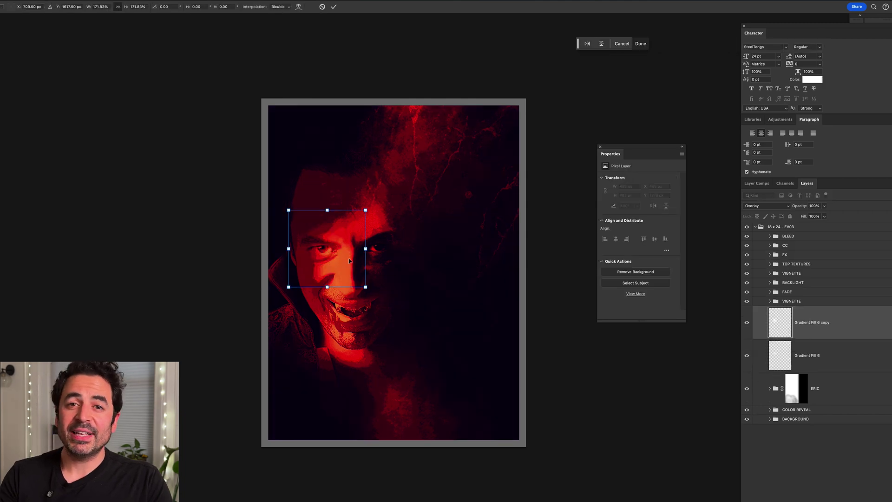
Move the copied Overlay gradient glow onto the vampire's shadowed eye and apply the transform.
left_click_drag(333, 249, 381, 242)
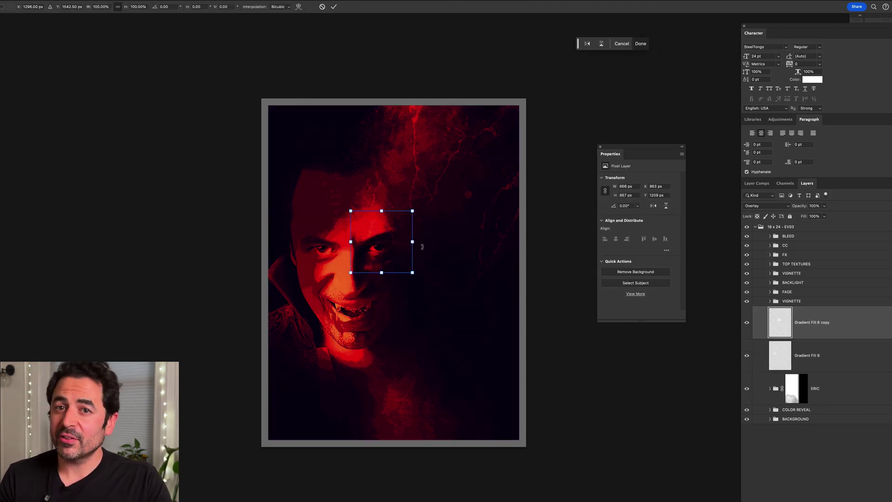
key("Return")
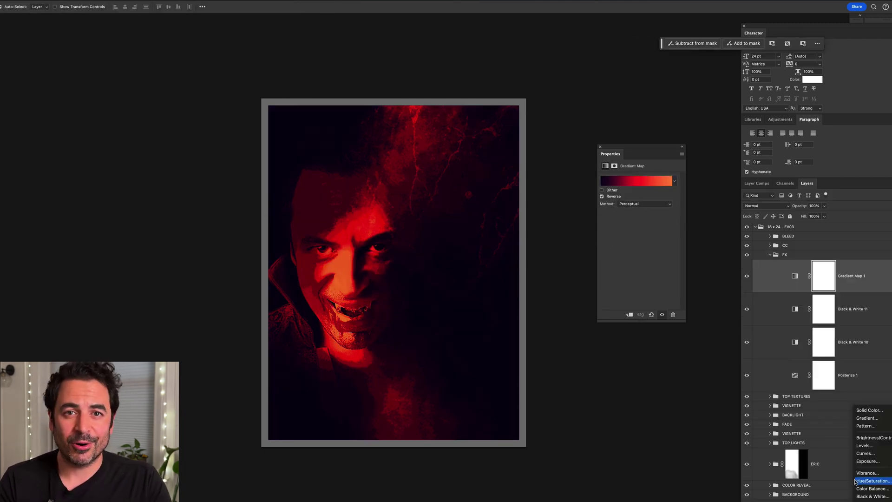
Add a Hue/Saturation adjustment above Gradient Map 1, and recolour and reposition dark stops in the Gradient Map 2 gradient.
left_click(856, 481)
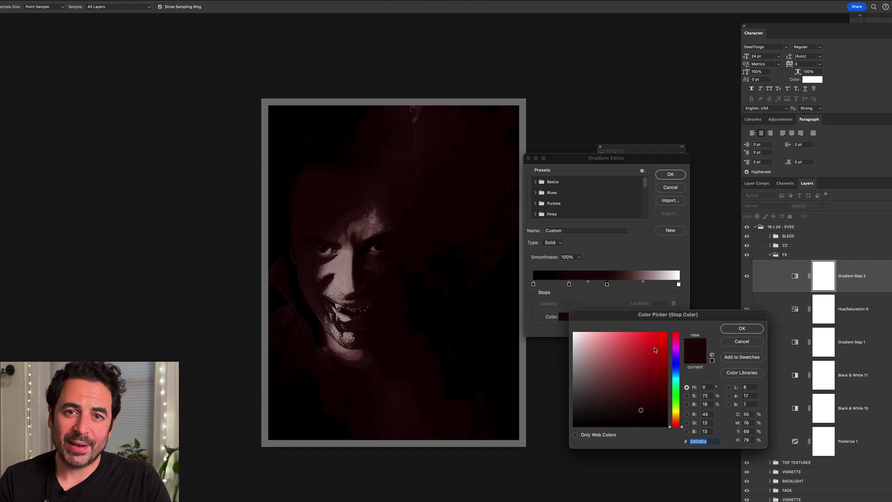
key("Return")
left_click_drag(569, 284, 563, 284)
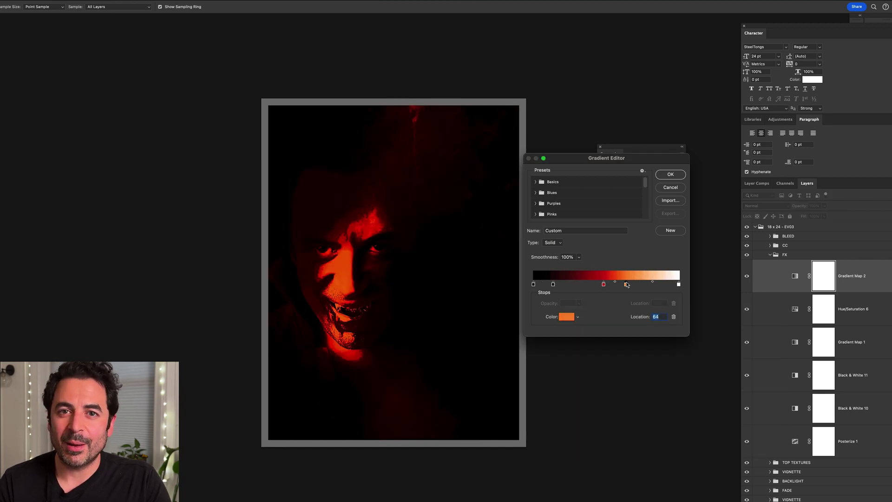
Brighten the dark stop beside black in the Gradient Map 2 gradient, move it toward red and accept the gradient.
double_click(553, 284)
mouse_move(662, 414)
left_mouse_down()
mouse_move(665, 385)
mouse_move(665, 409)
left_mouse_up()
key("Return")
left_click_drag(553, 284, 564, 286)
key("Return")
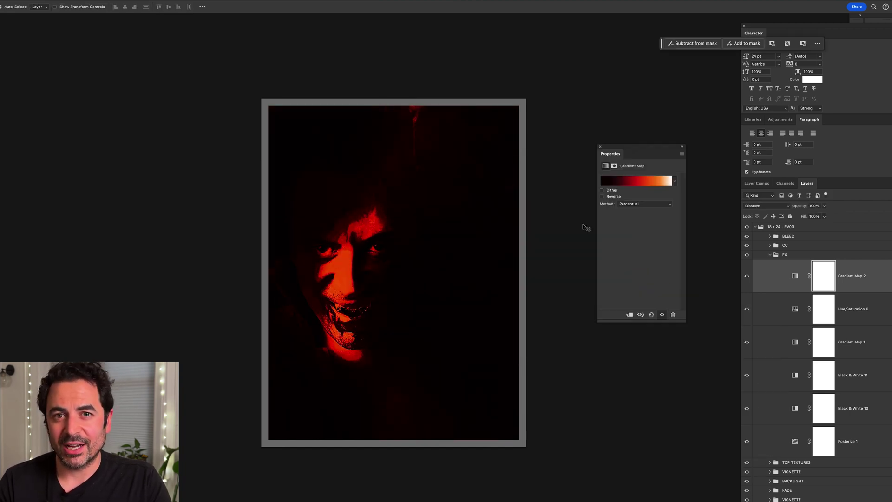
Cycle the Gradient Map 2 layer through successive blend modes from Dissolve onward.
key("shift+plus")
key("shift+plus")
key("shift+plus")
key("shift+plus")
key("shift+plus")
key("shift+plus")
key("shift+plus")
key("shift+plus")
key("shift+plus")
key("shift+plus")
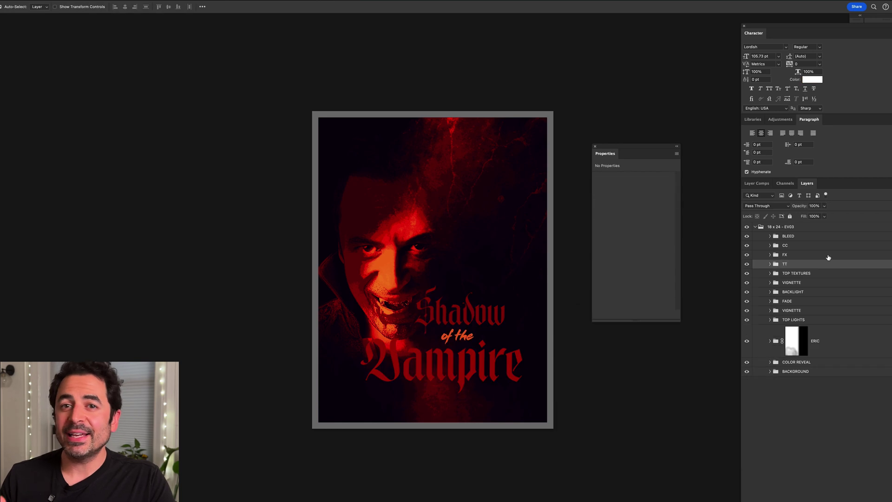
Move the TT title group above the FX group, and scale and reposition its title text.
left_click_drag(829, 261, 828, 251)
left_click(770, 255)
left_click(827, 342)
key("super+t")
left_click_drag(543, 420, 535, 416)
key("Return")
Move the TT title group up so the title sits beside the vampire's mouth.
left_click(832, 276, "shift")
left_click(843, 318)
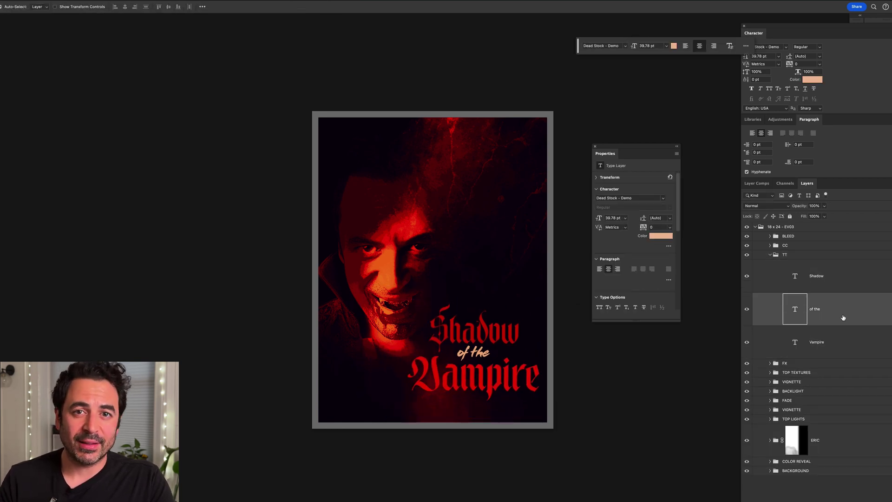
left_click(770, 254)
left_click(818, 255)
key("super+t")
left_click_drag(474, 352, 475, 283)
key("Return")
Select the artwork groups from FX down to BACKGROUND and shift the vampire artwork slightly left behind the title.
left_click(818, 334)
left_click(808, 292, "shift")
left_click(803, 363, "shift")
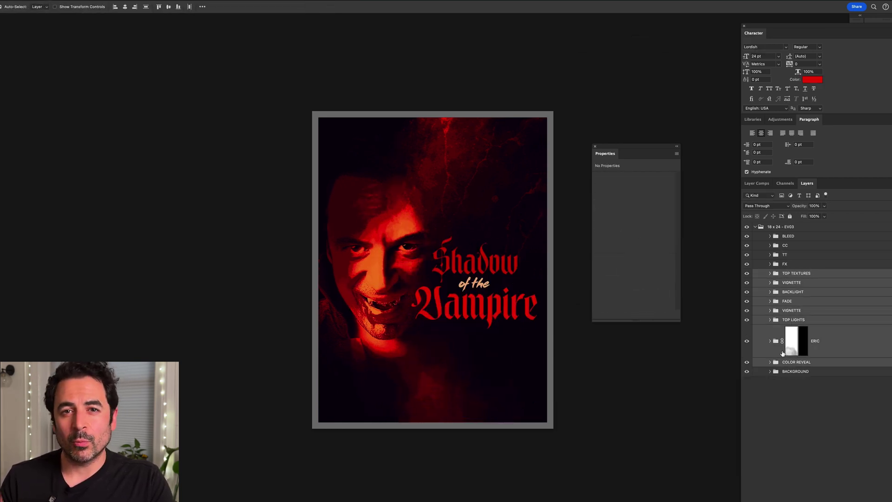
left_click(770, 372)
left_click(789, 390, "shift")
left_click(770, 372)
left_click(790, 264)
left_click(797, 373, "shift")
Adjust the TT group's title lettering by reducing the font size of the word Vampire.
left_click(790, 254)
key("super+t")
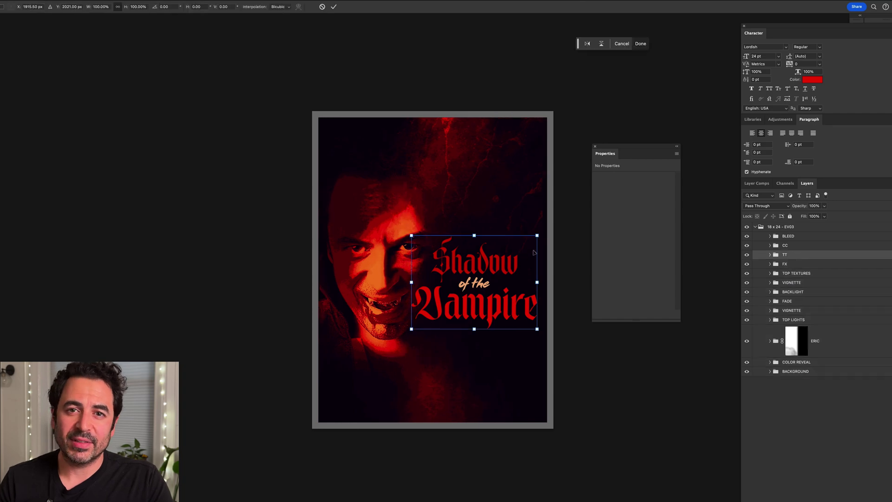
key("Return")
left_click(770, 254)
left_click(817, 276)
left_click(816, 341)
left_click_drag(603, 217, 589, 217)
Move the whole TT title group slightly lower on the poster.
left_click(770, 255)
key("super+t")
left_click_drag(483, 278, 479, 311)
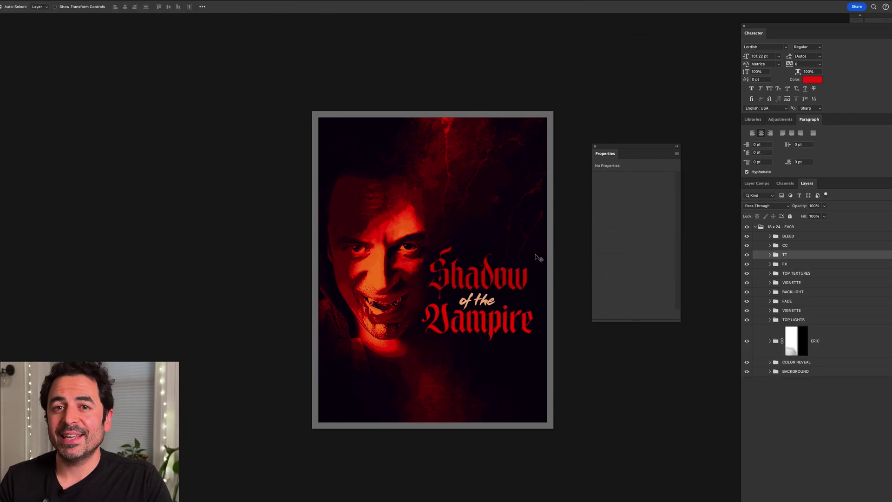
Place the shutterstock_348506240 texture over the title, clipped to the TT group and set to Multiply.
key("f")
key("f")
left_click(26, 1)
left_click(59, 145)
double_click(339, 108)
key("Return")
key("super+alt+g")
key("shift+alt+k")
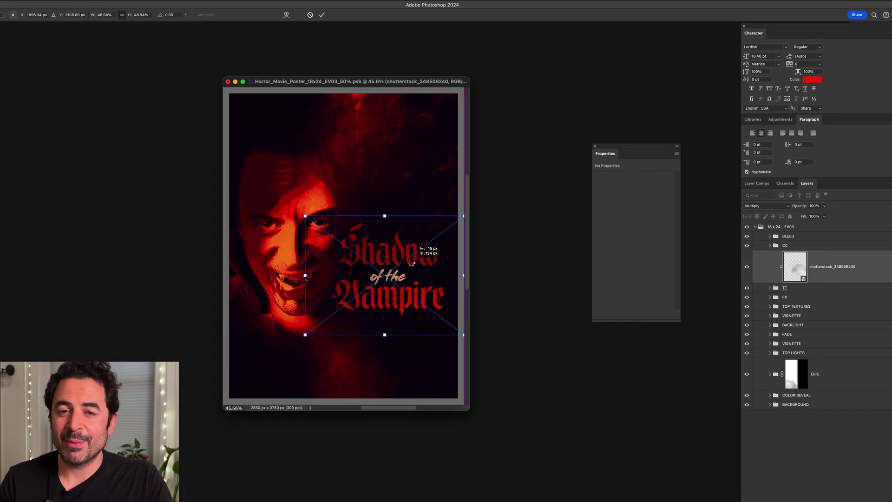
left_click_drag(411, 263, 411, 253)
key("Return")
Duplicate the title texture, transform the copy, and group the texture layers.
key("super+j")
key("super+t")
key("Return")
key("super+alt+g")
left_click(790, 355, "shift")
key("super+g")
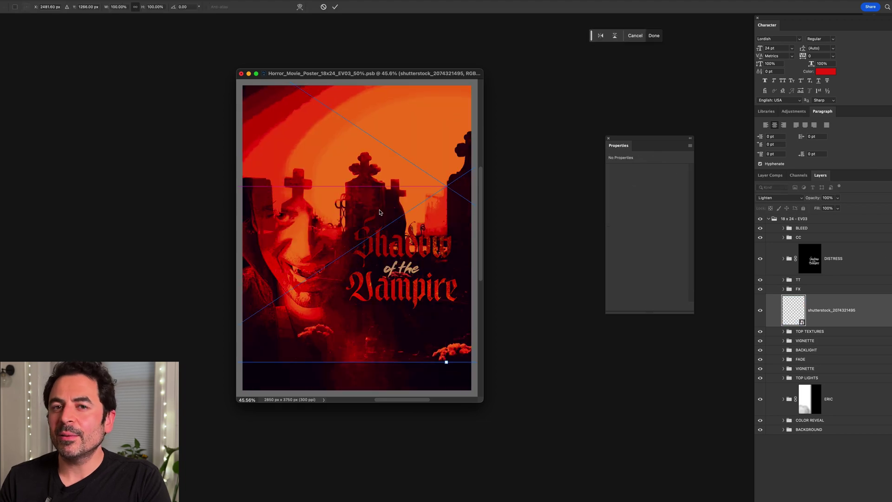
Accept the cemetery image's transform and fade its left part with a horizontal gradient on the layer mask.
key("Return")
key("g")
left_click_drag(344, 210, 399, 209)
key("v")
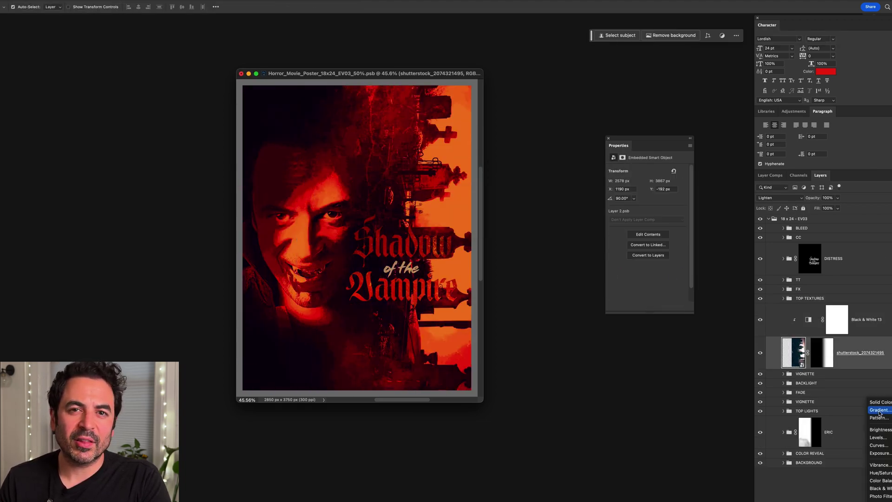
Add a Levels adjustment clipped to the cemetery image and enlarge the image.
left_click(879, 438)
left_click(860, 386)
key("f")
key("ctrl+t")
key("Return")
Cycle the cemetery image layer through the successive blend modes and end on Normal.
key("shift+plus")
key("shift+plus")
key("shift+plus")
key("shift+plus")
key("shift+plus")
key("shift+plus")
key("shift+plus")
key("shift+plus")
key("shift+plus")
key("shift+plus")
key("shift+plus")
key("shift+plus")
key("shift+plus")
key("shift+plus")
key("shift+plus")
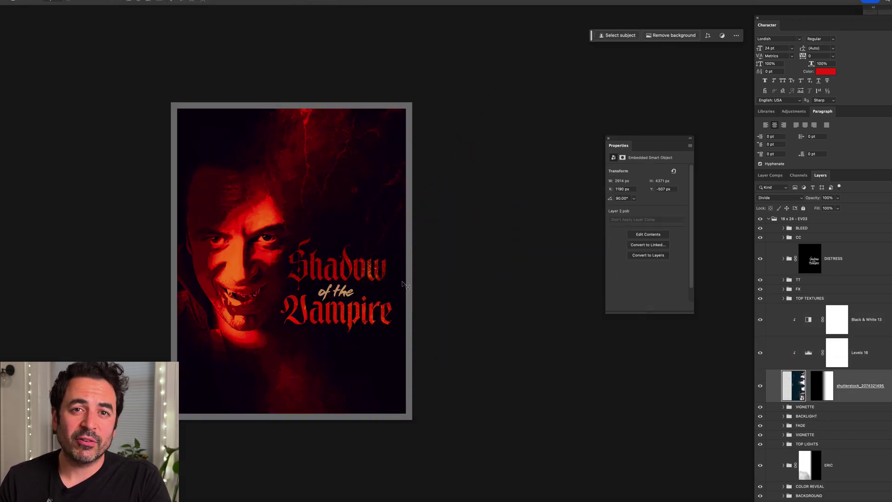
key("shift+plus")
key("shift+plus")
key("shift+plus")
key("shift+plus")
key("shift+plus")
Rotate the cemetery image upright to 0° and group it with its adjustments above the TOP TEXTURES group.
key("ctrl+t")
key("Return")
left_click(867, 320, "shift")
key("ctrl+g")
left_click_drag(837, 308, 855, 298)
Move the cemetery image group right and down across the poster.
left_click(783, 298)
left_click(871, 398)
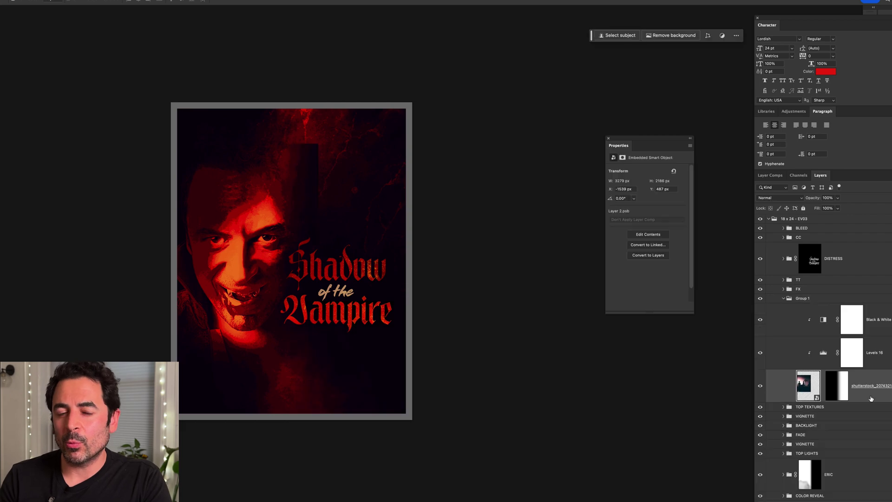
left_click(783, 298)
left_click(803, 299)
key("ctrl+t")
left_click_drag(228, 246, 309, 263)
key("Return")
Delete the layer mask from the cemetery image inside its group.
left_click(783, 298)
left_click(836, 386, "shift")
key("Delete")
Scale the cemetery group up so the graveyard spans the full width of the poster's top.
left_click(784, 299)
key("ctrl+t")
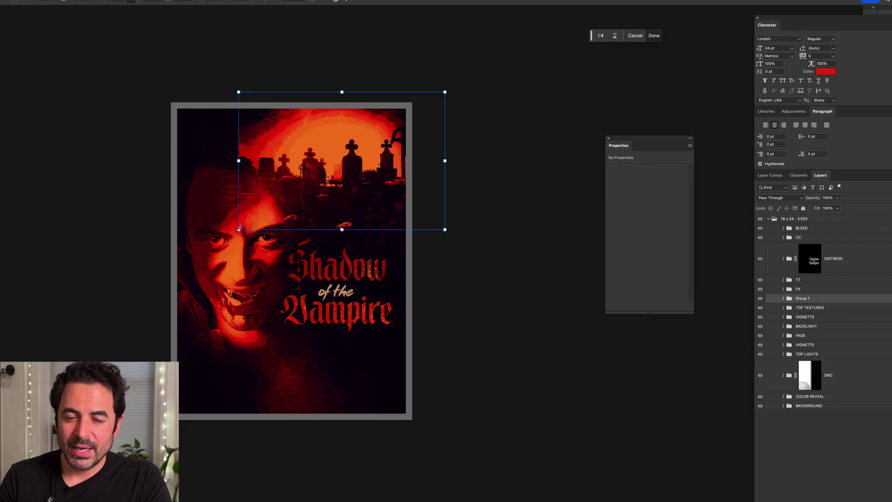
left_click_drag(239, 229, 175, 260)
key("Return")
Apply a Gaussian Blur with a radius of 6.0 pixels to the cemetery image.
left_click(783, 311)
left_click(809, 409)
left_click(479, 162)
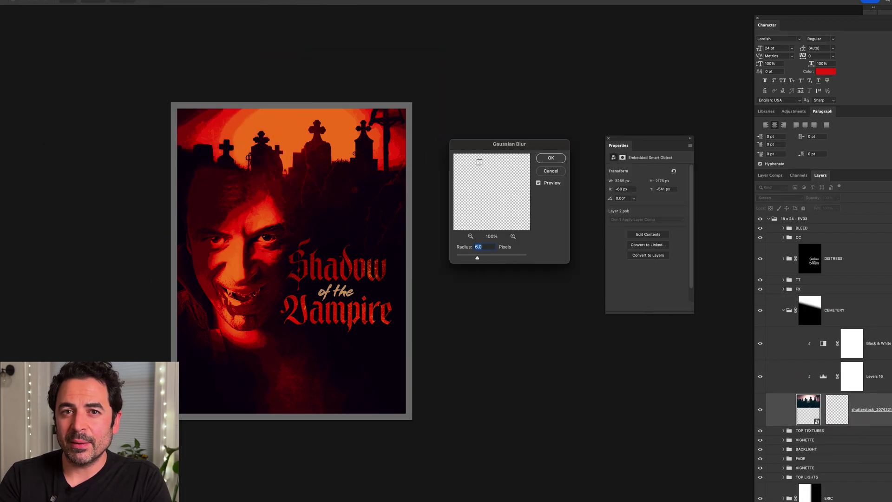
left_click(550, 158)
Group the cemetery image with its adjustments as GRAVES and mark out a rectangular strip across the poster's top.
left_click(837, 410)
key("super+g")
left_click(810, 365)
left_click_drag(160, 102, 466, 173)
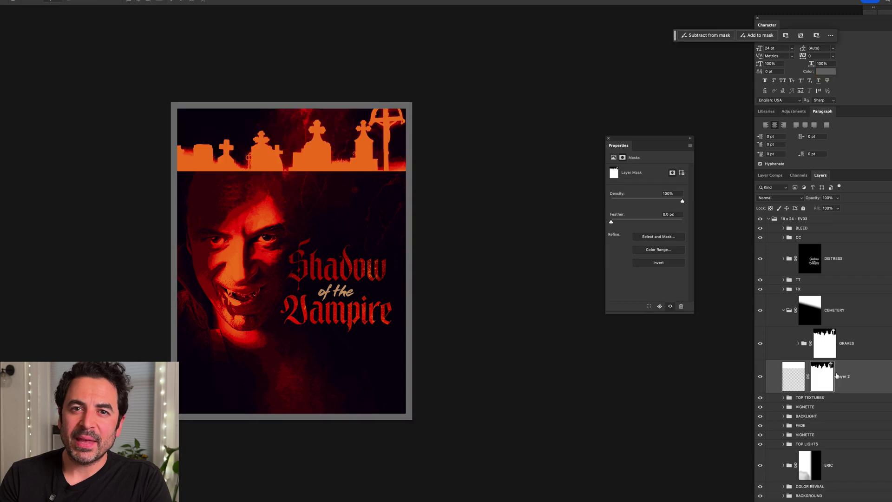
Invert Layer 2's mask, set its blend mode to Normal, and place it between the BACKLIGHT and FADE groups.
key("super+i")
key("super+bracketleft")
key("super+bracketleft")
key("super+bracketleft")
key("super+bracketleft")
key("super+bracketleft")
key("shift+alt+n")
key("super+bracketright")
key("super+bracketright")
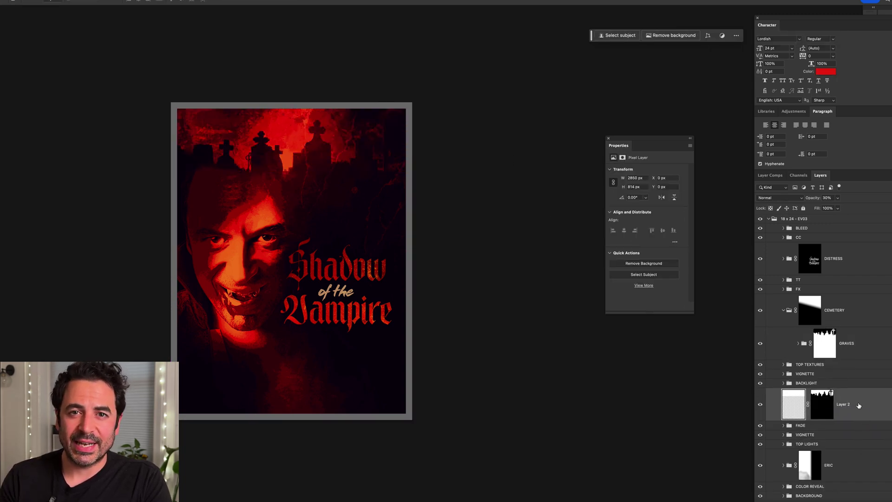
Delete the unneeded layer from the TT group and move the DISTRESS group into TT.
left_click(798, 280)
left_click(783, 280)
left_click(855, 442)
key("Delete")
left_click(798, 388)
left_click(849, 268)
left_click_drag(848, 268, 799, 280)
left_click(783, 247)
Select Layer 2 together with the CEMETERY group and nudge both upward.
left_click(844, 338)
left_click(838, 283, "super")
key("shift+Up")
key("shift+Up")
key("shift+Up")
key("shift+Up")
key("shift+Up")
key("shift+Up")
key("shift+Up")
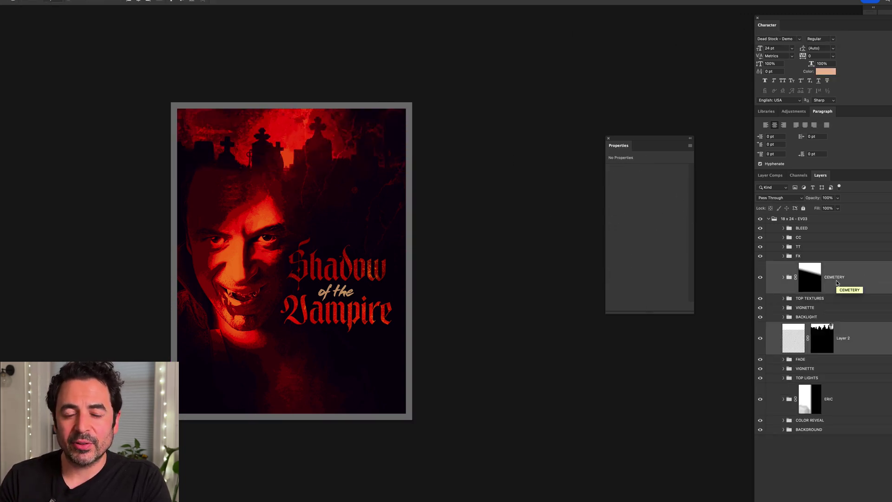